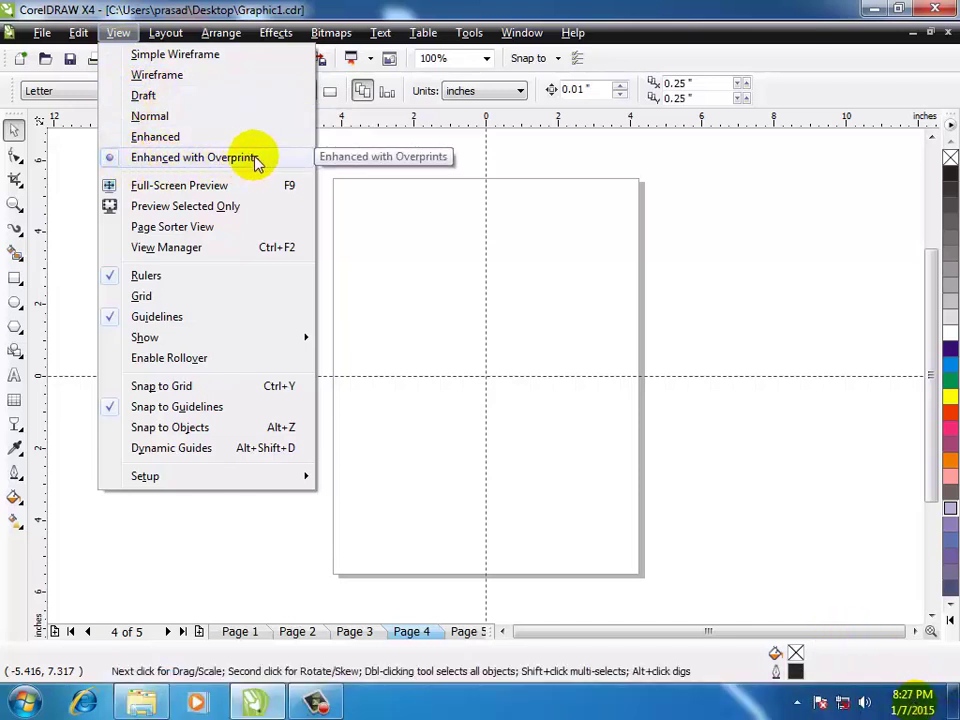
Draw five separate rectangles in a row across the upper part of page 4, about 2.6 to 3.8 inches wide
click(371, 224)
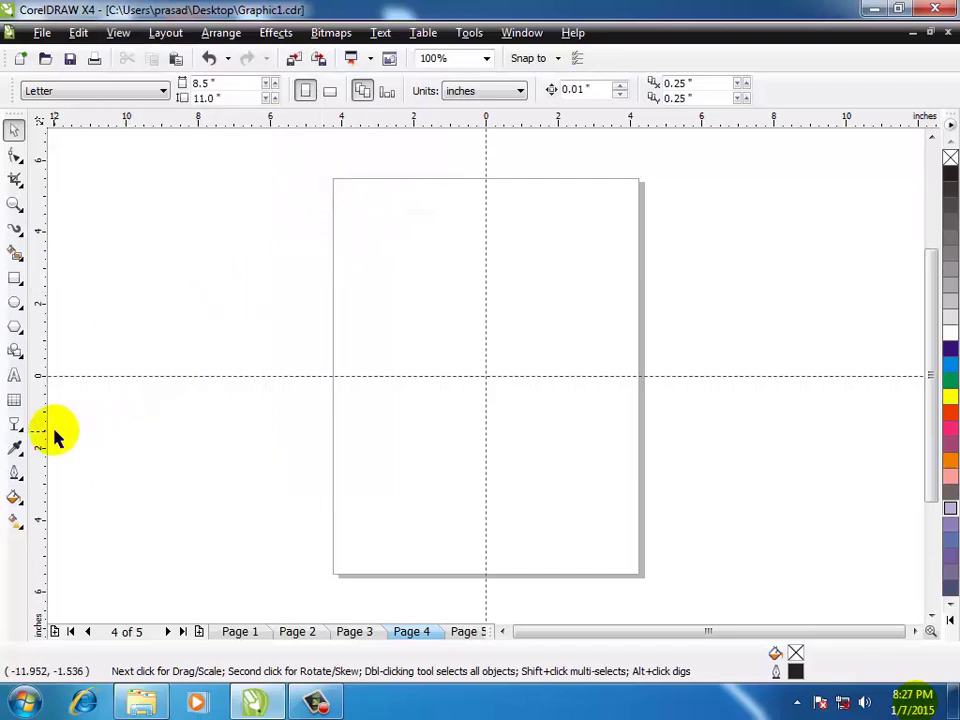
click(15, 280)
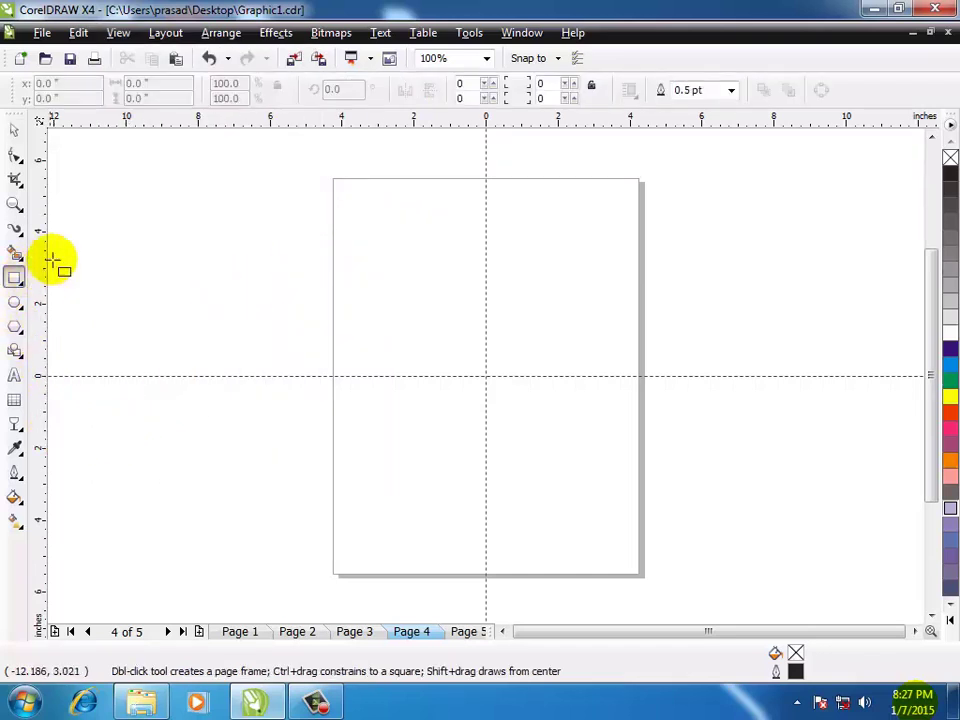
drag(77, 171, 196, 292)
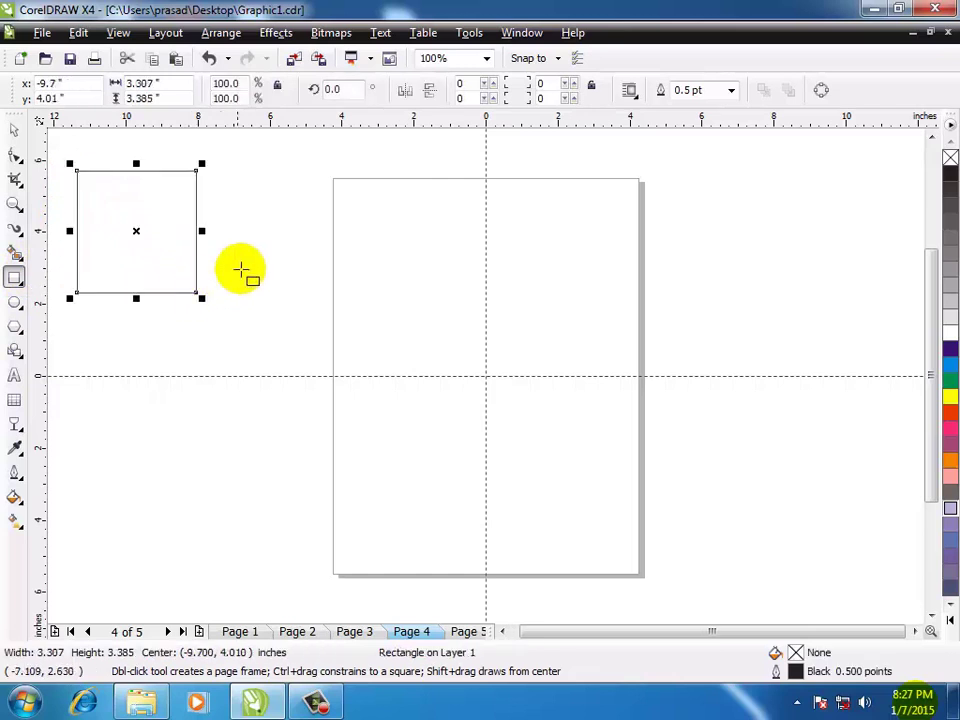
mouse_move(230, 166)
mouse_down()
mouse_move(289, 264)
mouse_move(324, 292)
mouse_up()
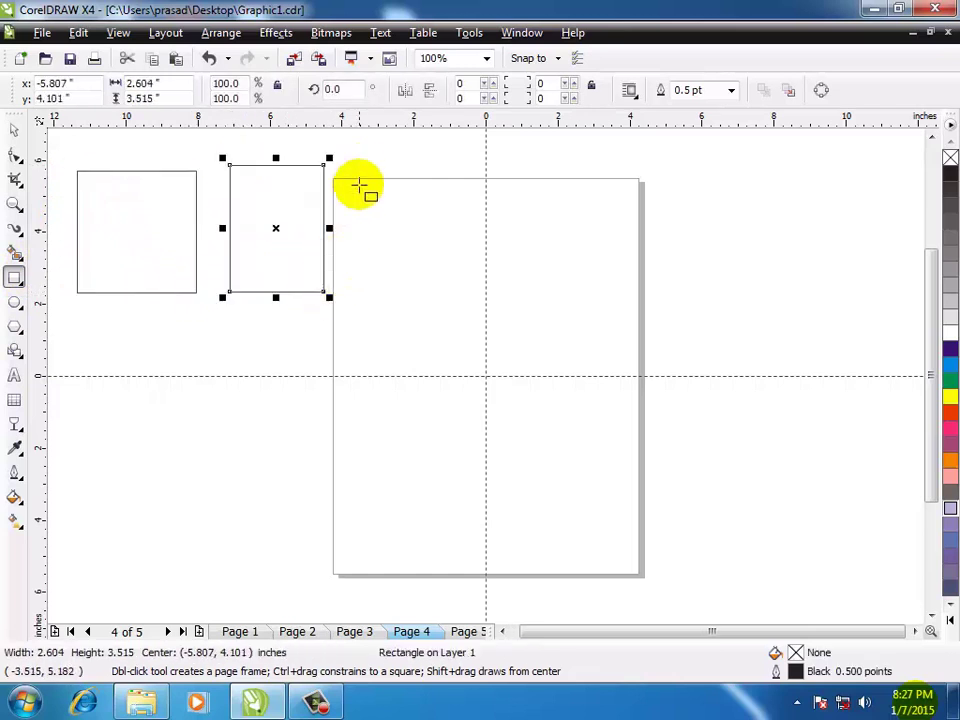
drag(358, 164, 493, 301)
drag(514, 157, 649, 305)
drag(690, 151, 827, 311)
Apply a uniform orange fill (C 3, M 60, Y 89, K 0) to the first rectangle in the row
click(13, 132)
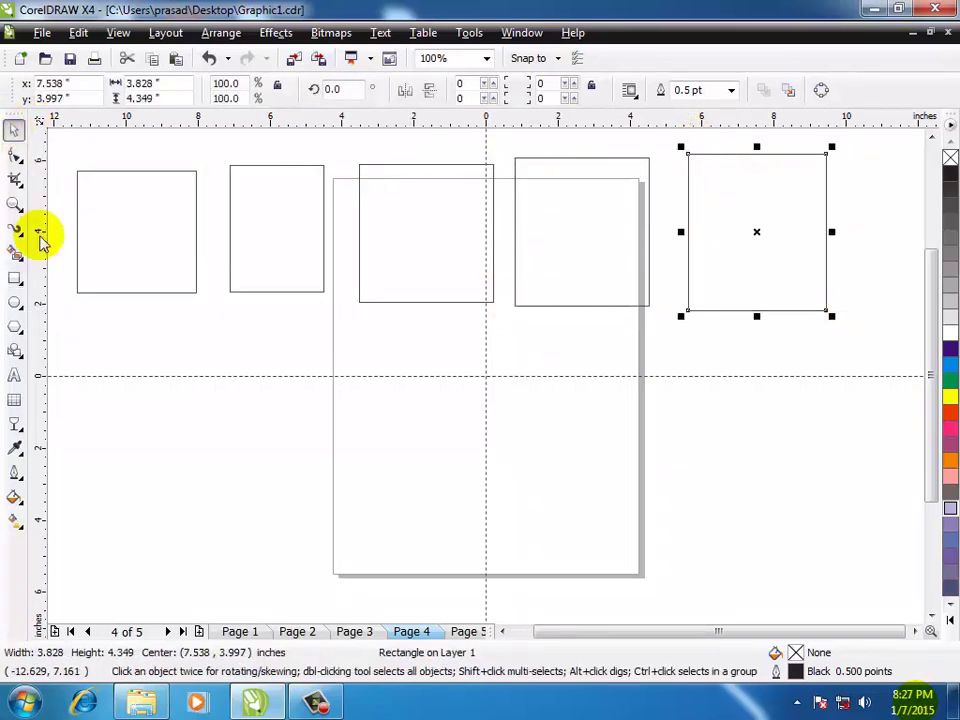
click(142, 260)
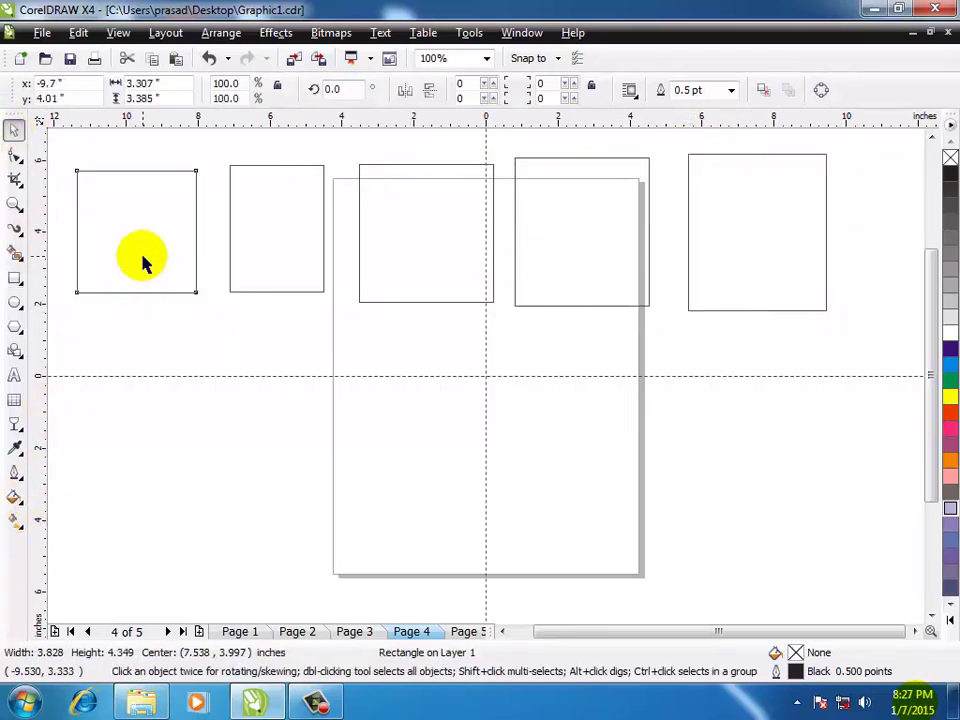
click(14, 500)
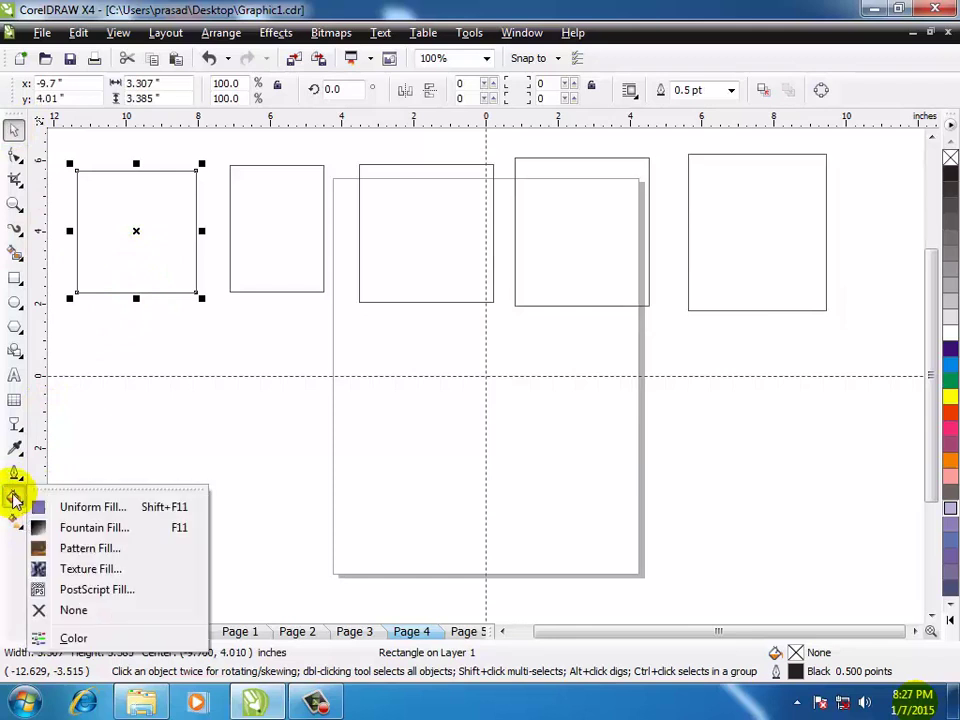
click(80, 508)
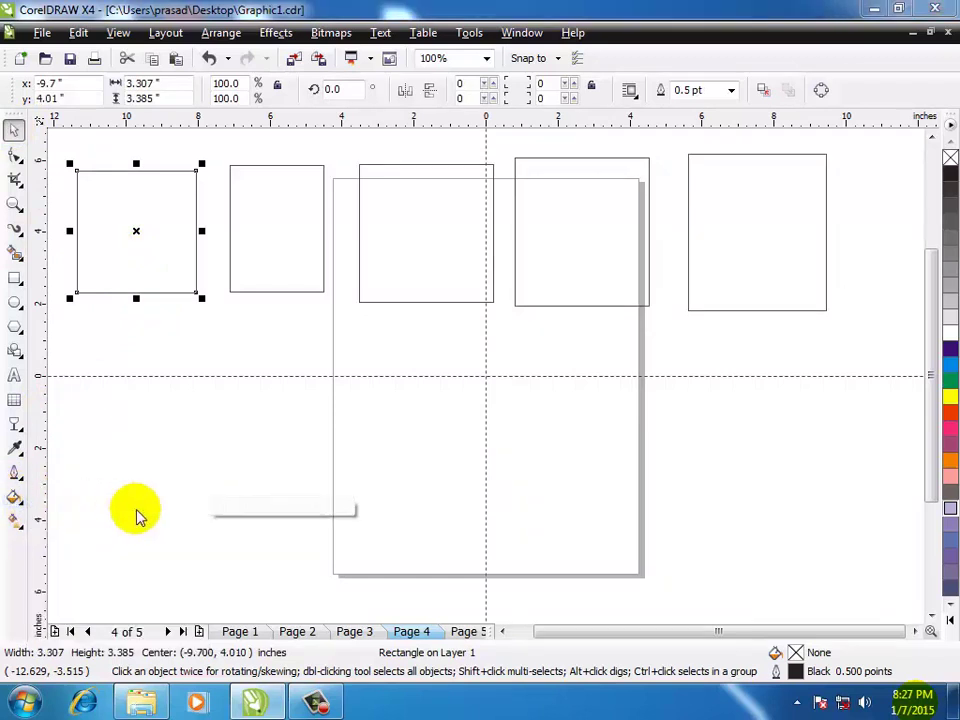
click(440, 285)
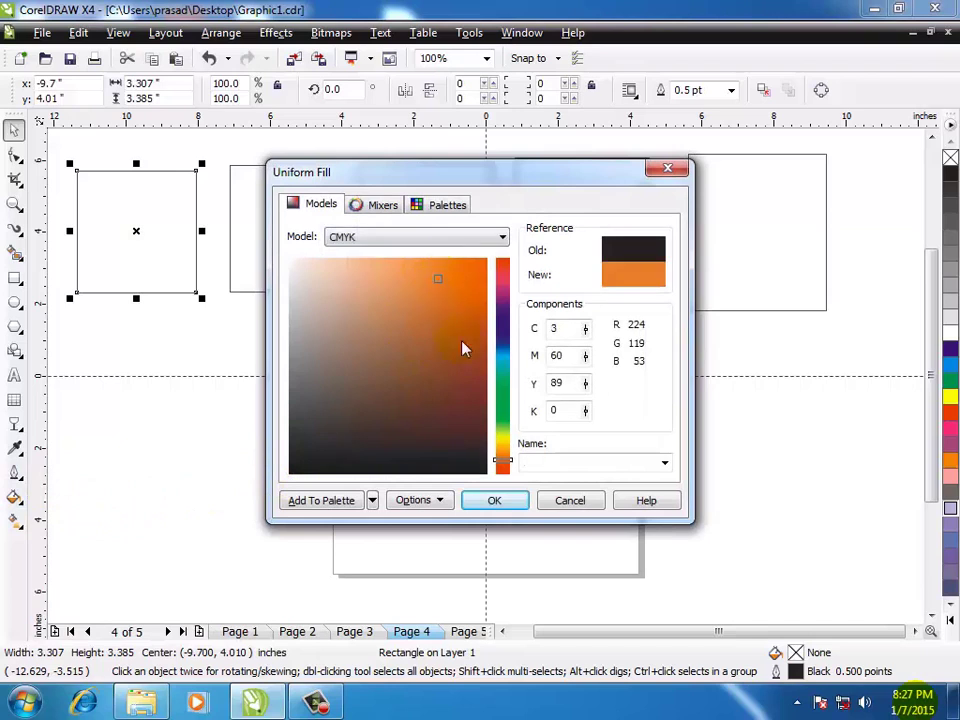
click(494, 502)
Apply a linear two-color fountain fill from red to light purple to the second rectangle
click(233, 229)
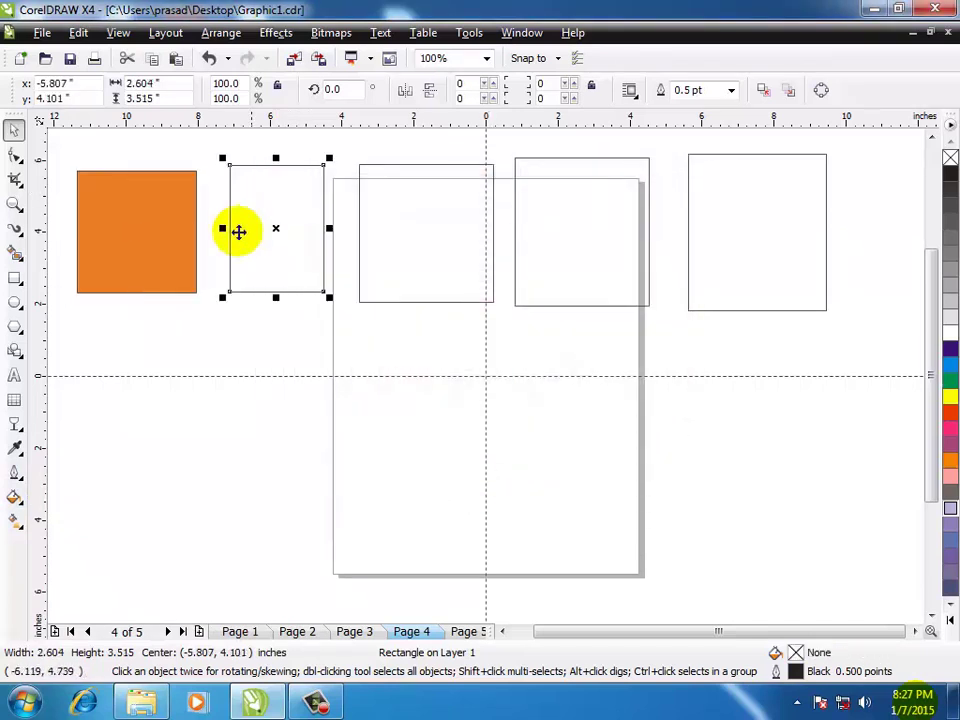
click(14, 498)
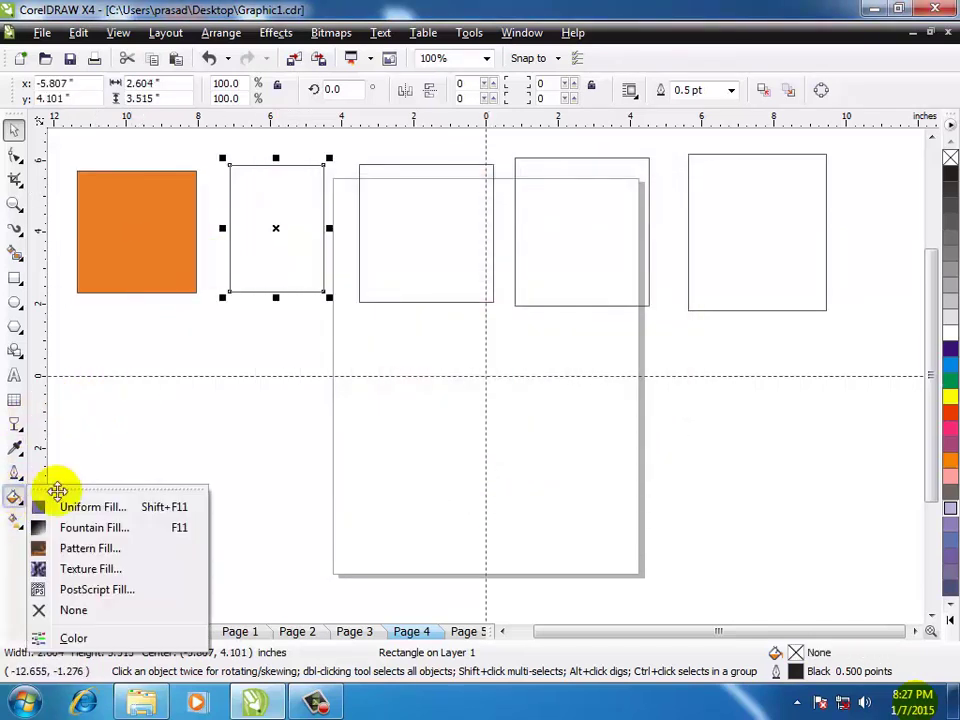
click(94, 528)
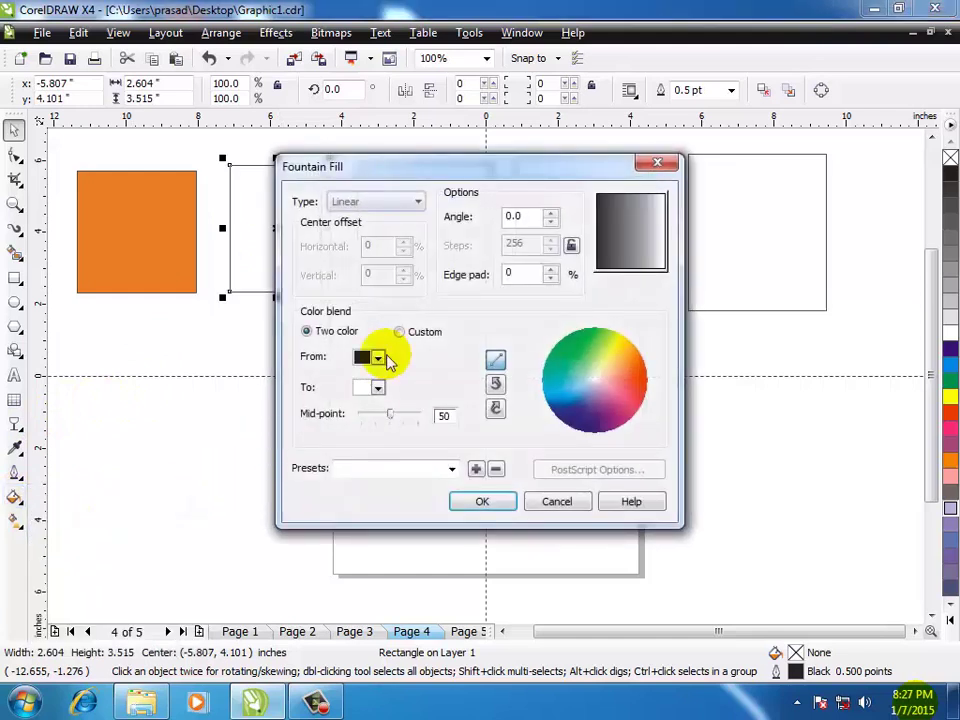
click(377, 358)
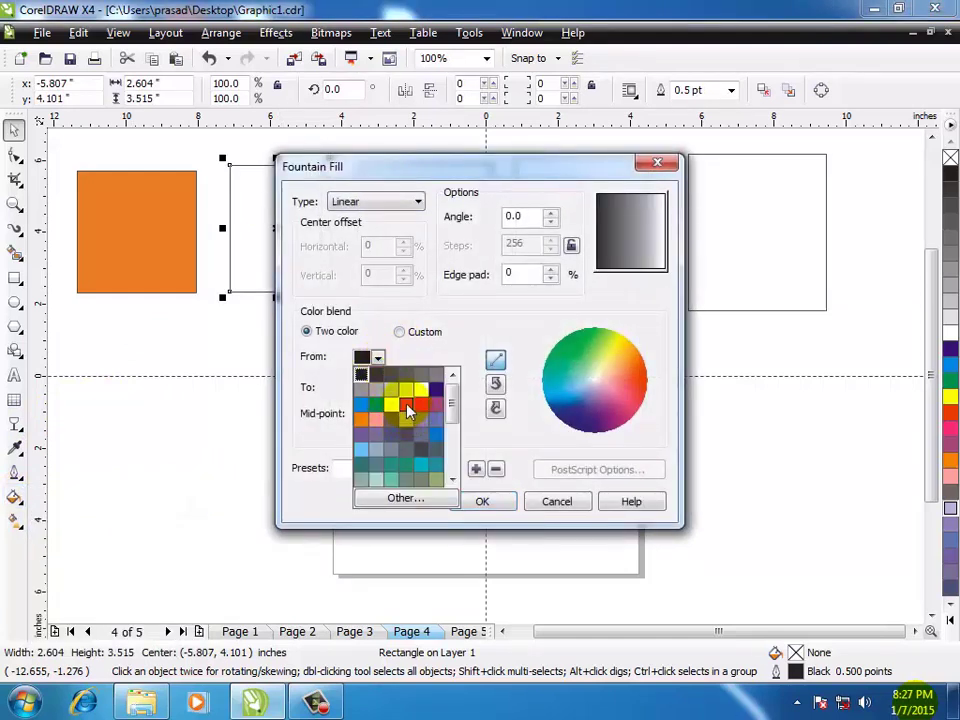
click(407, 408)
click(377, 387)
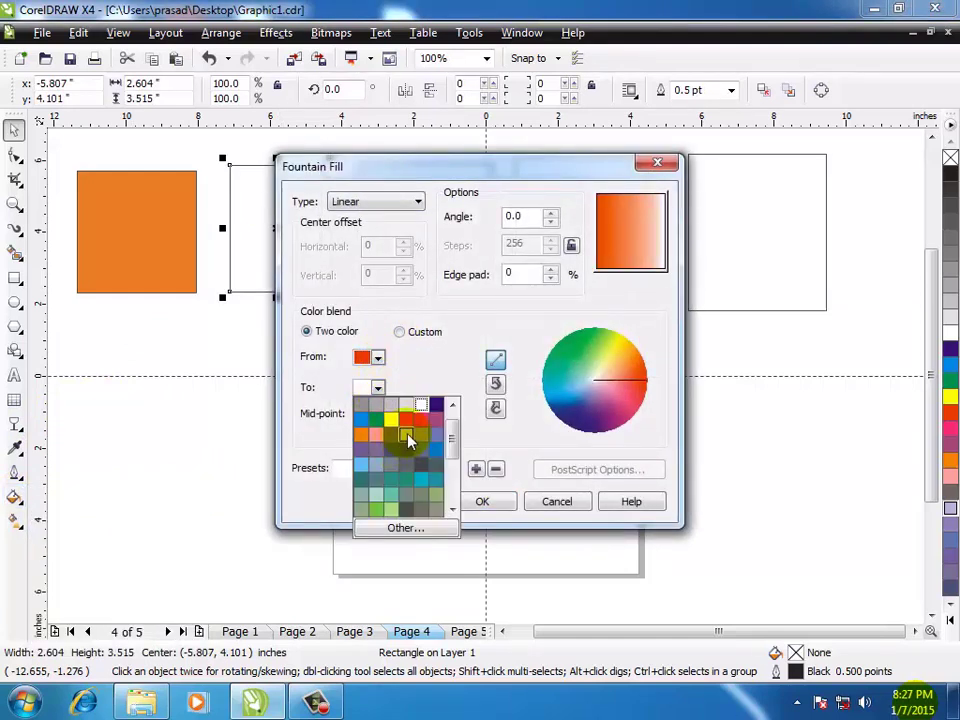
click(408, 441)
click(493, 501)
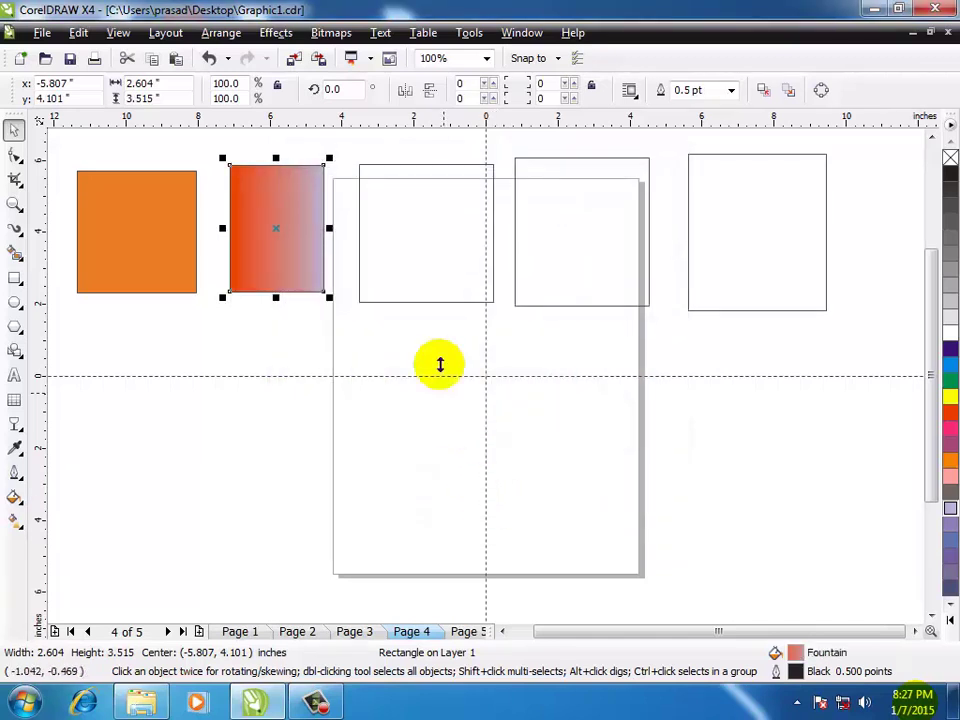
Apply the 2-color dot pattern fill to the third rectangle with a green front and a purple back color
click(414, 251)
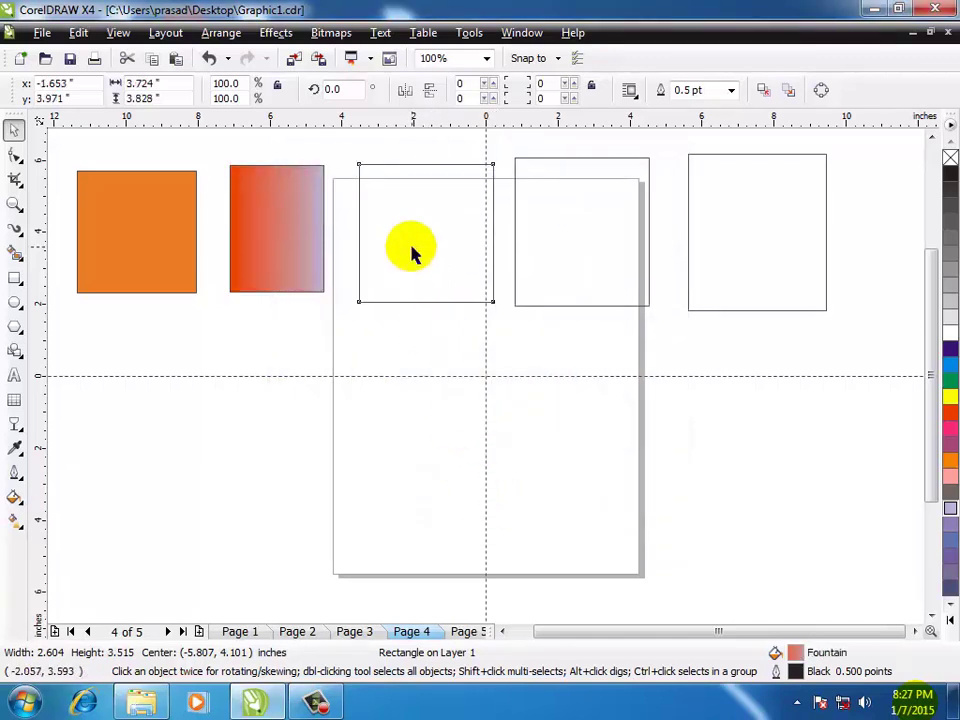
click(15, 498)
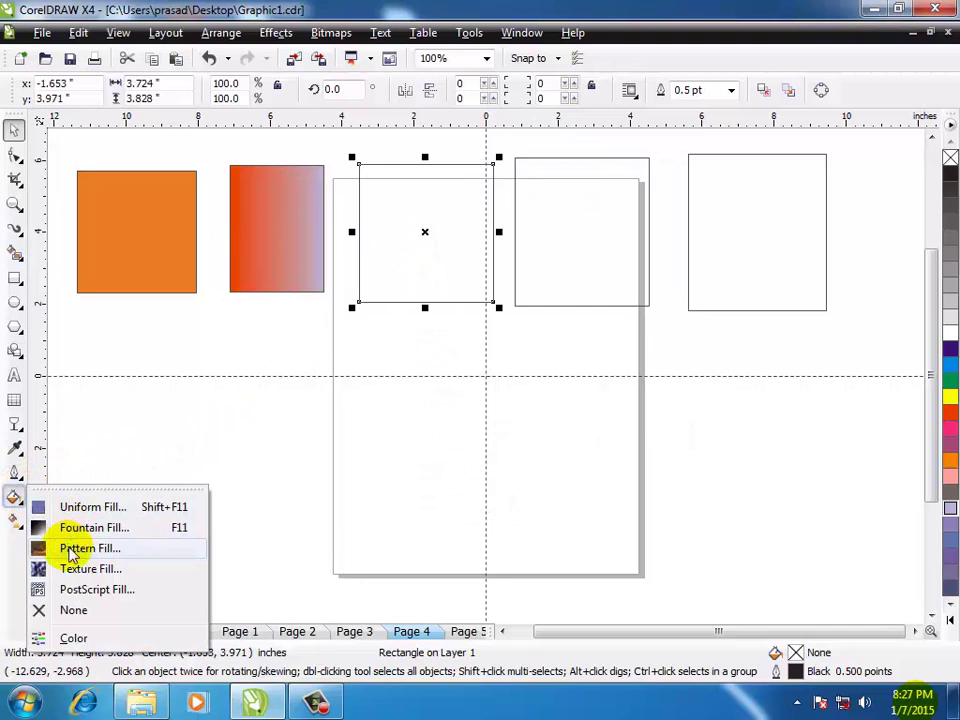
click(72, 549)
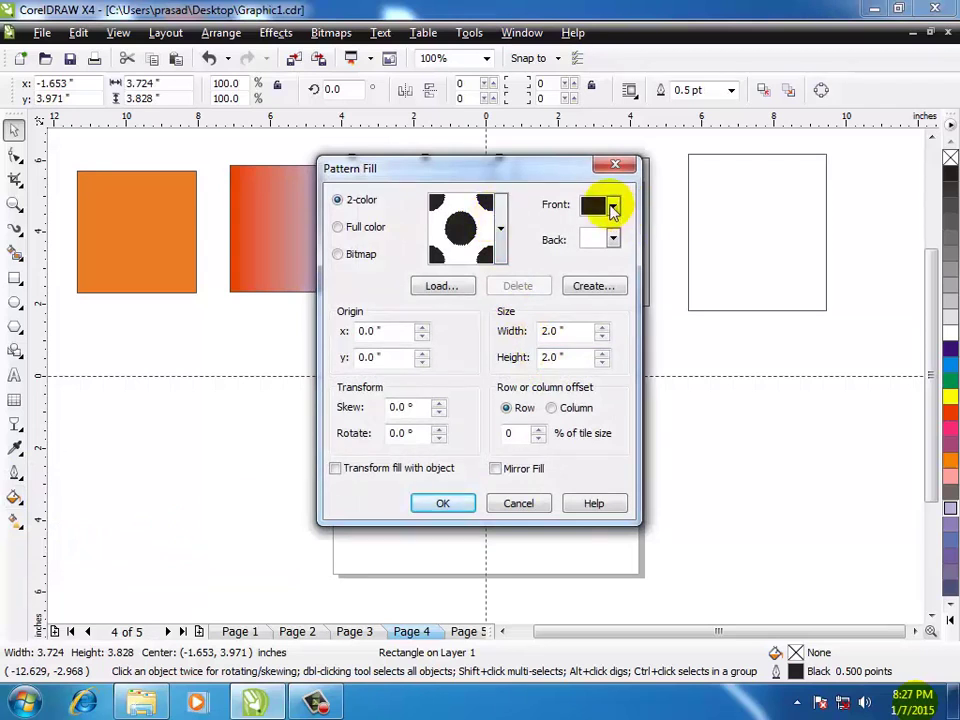
click(613, 206)
click(603, 258)
click(612, 239)
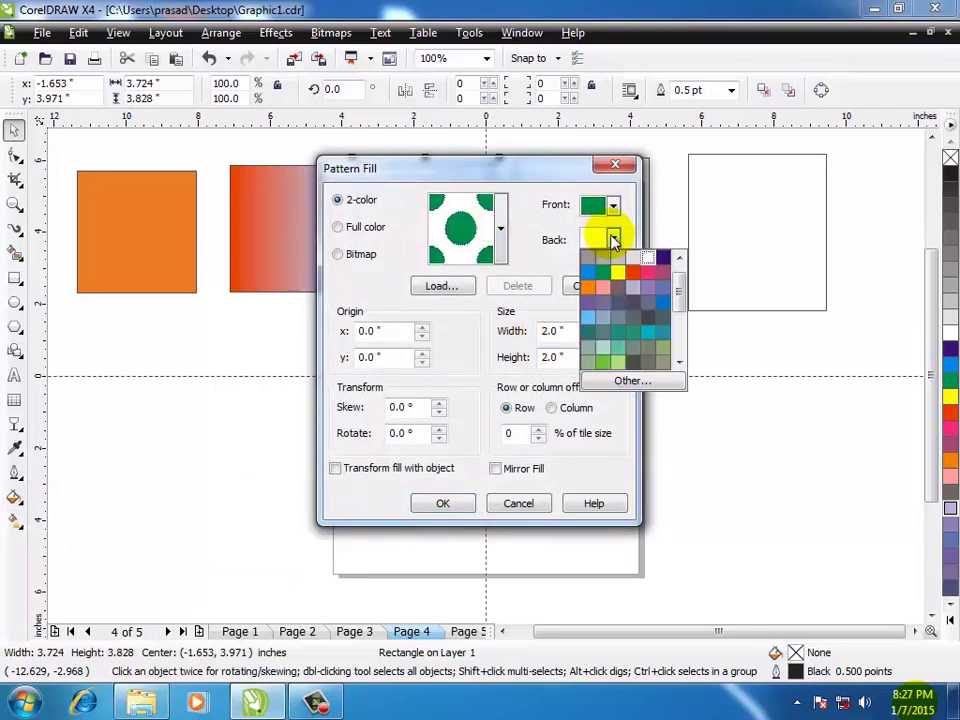
click(643, 295)
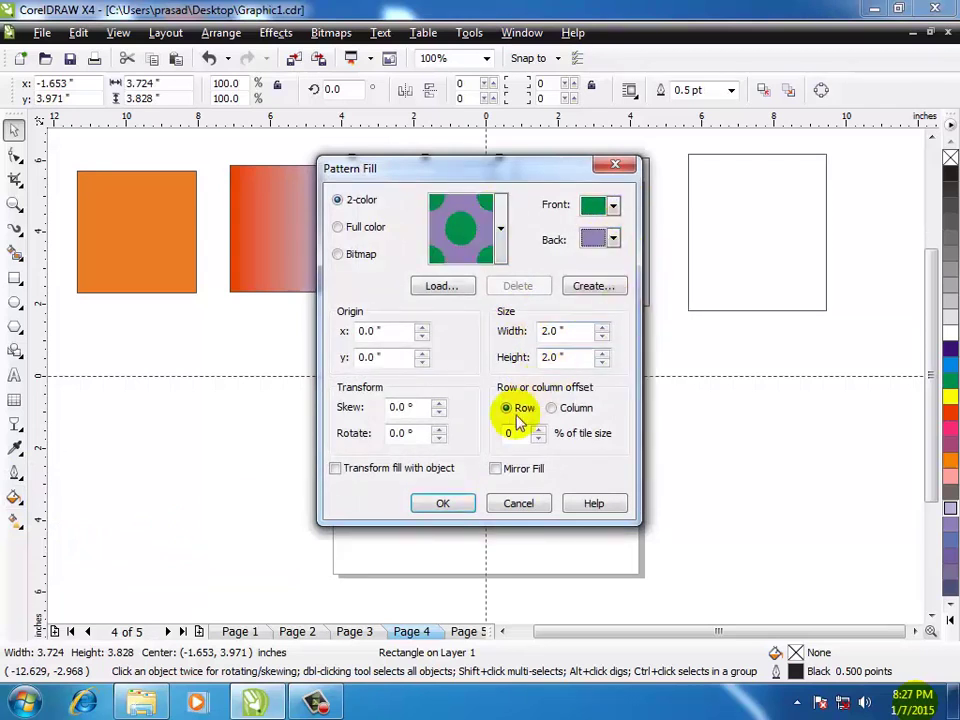
click(453, 503)
Apply the Clouds.Midday texture fill from the Samples library to the fourth rectangle
click(608, 214)
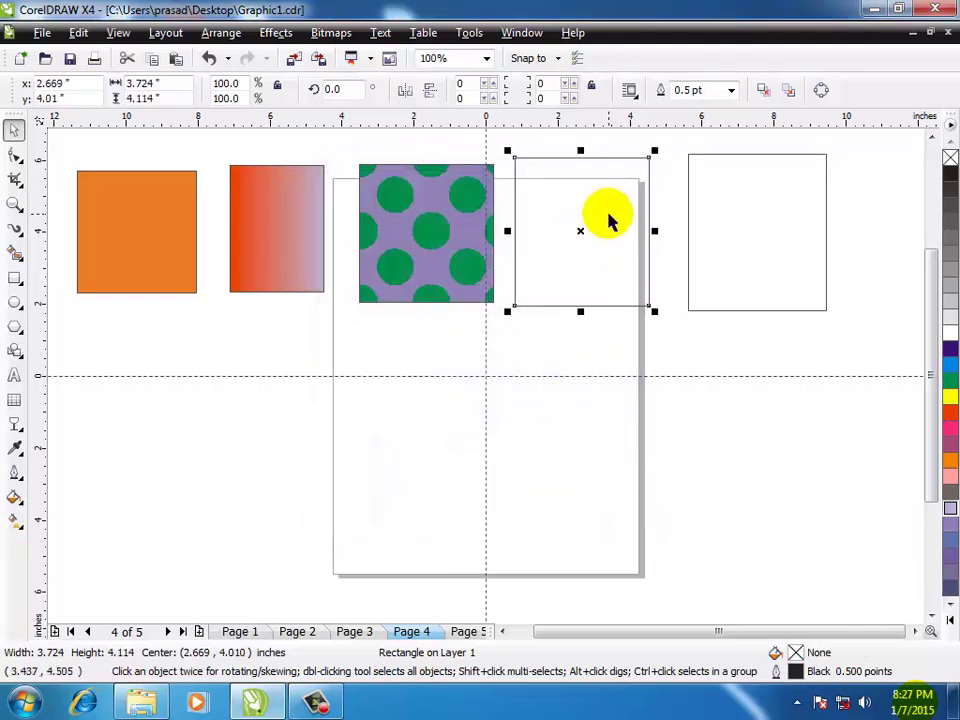
click(15, 498)
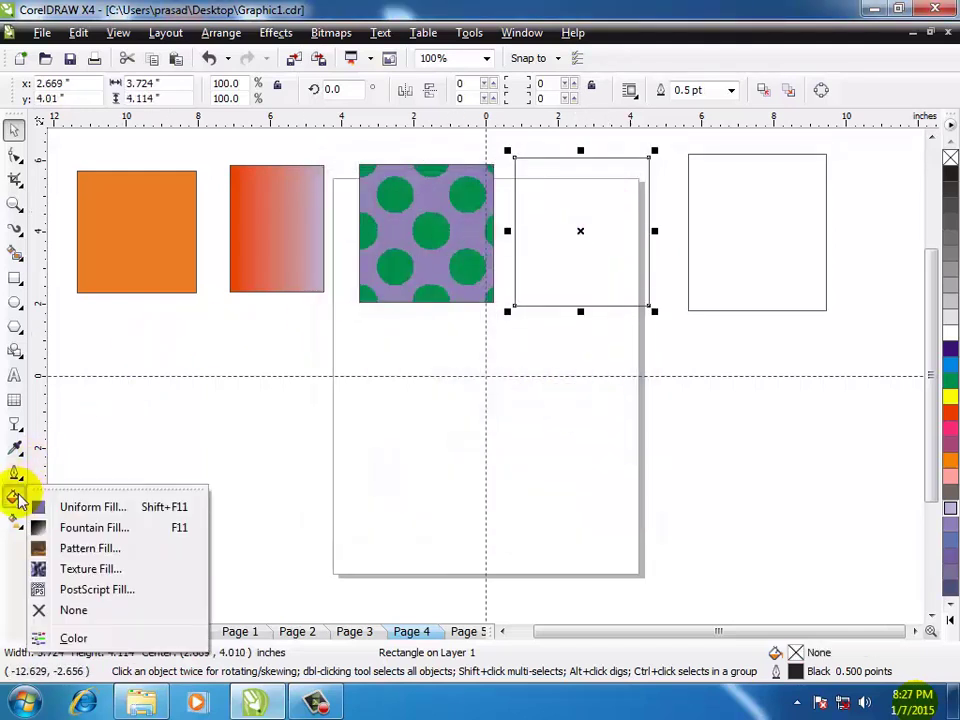
click(78, 570)
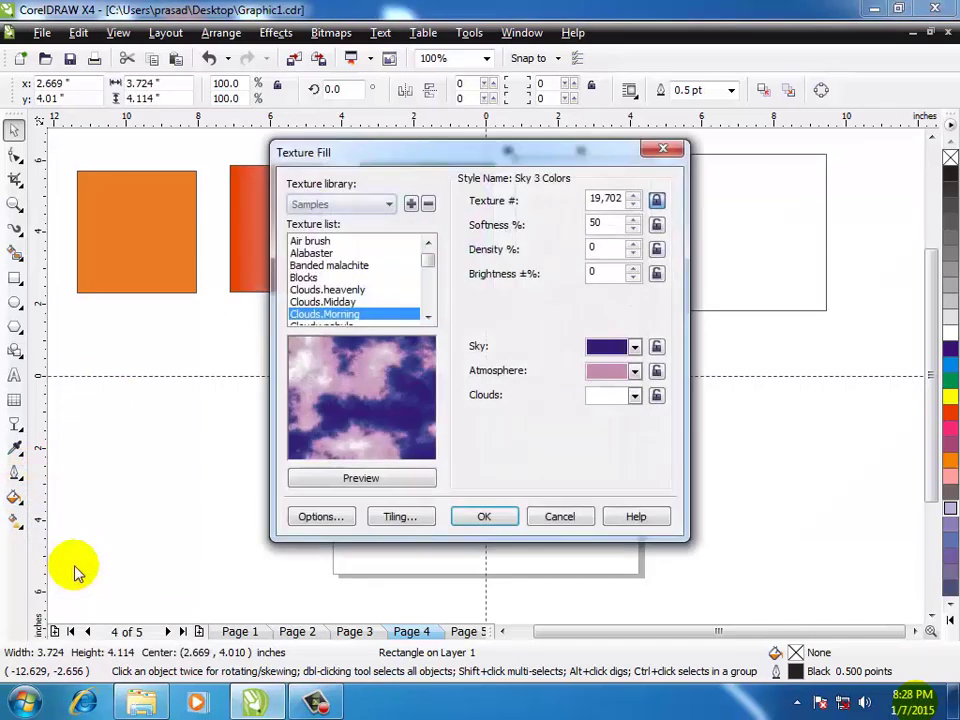
click(318, 279)
click(322, 302)
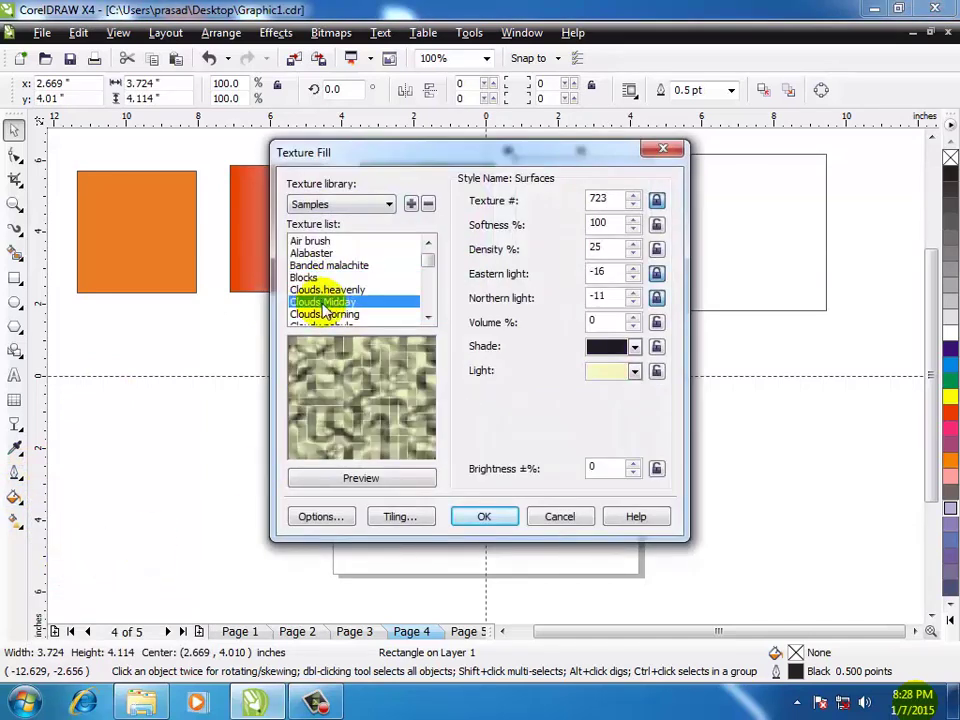
click(480, 518)
Apply the Bubbles PostScript fill to the fifth rectangle
click(721, 242)
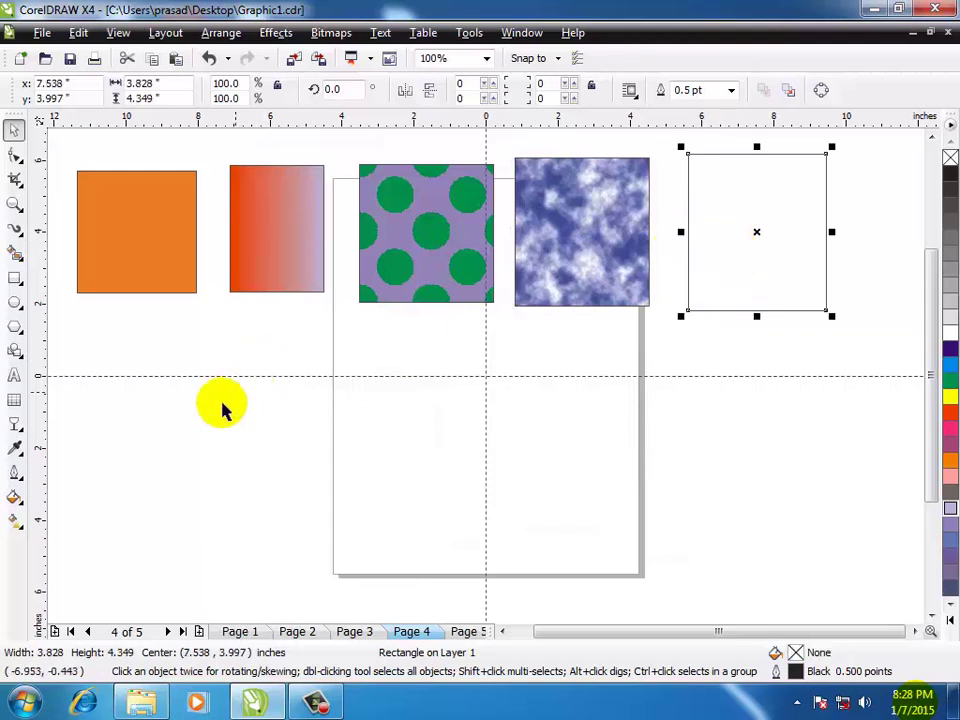
click(14, 497)
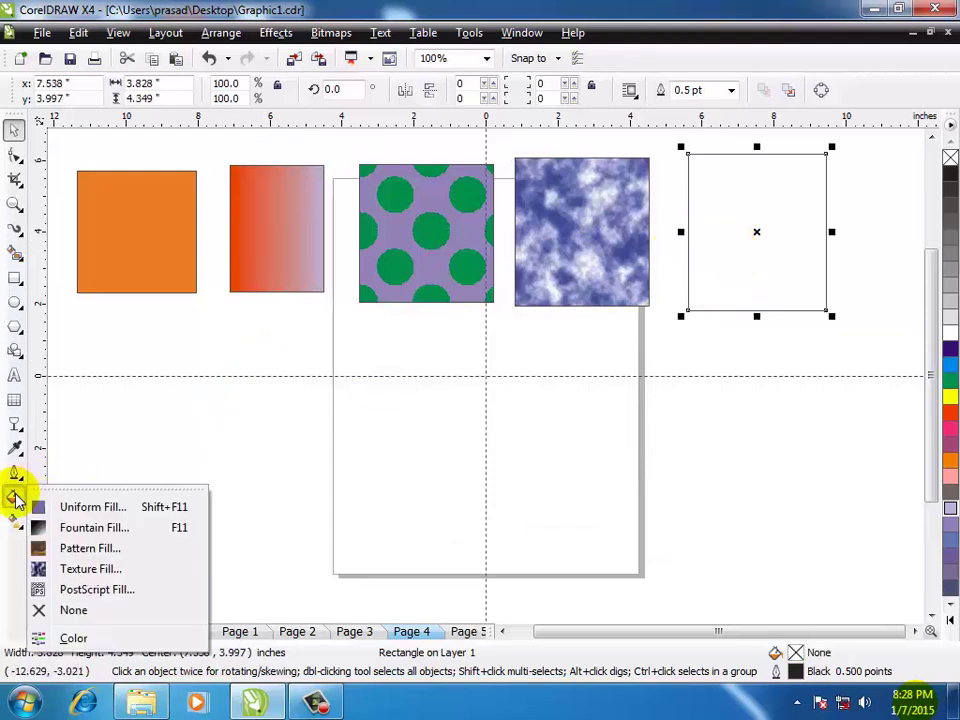
click(108, 590)
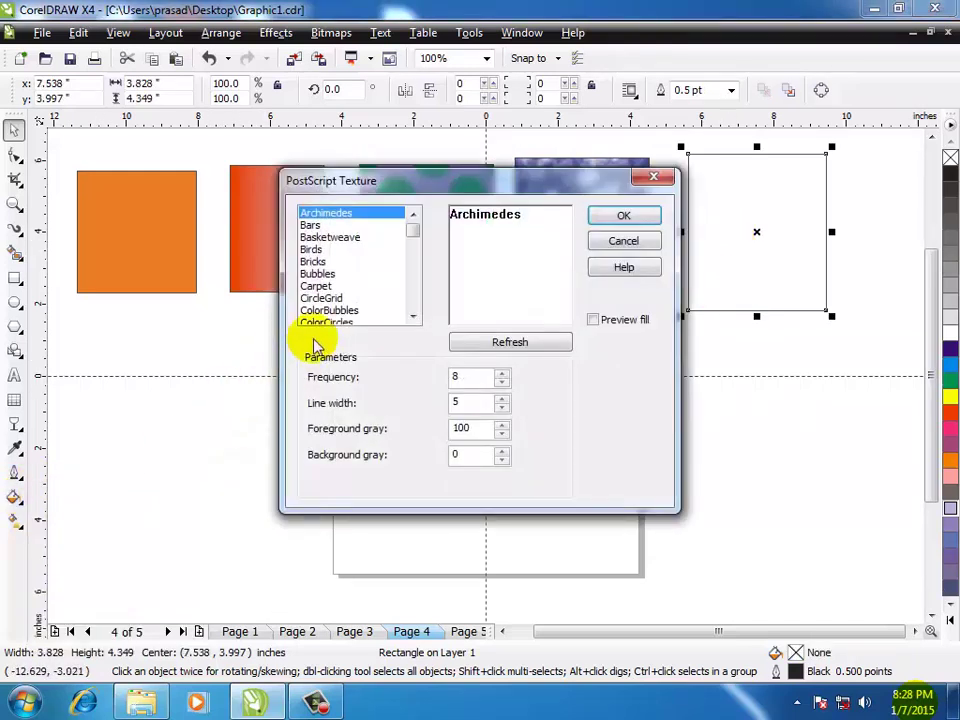
click(318, 273)
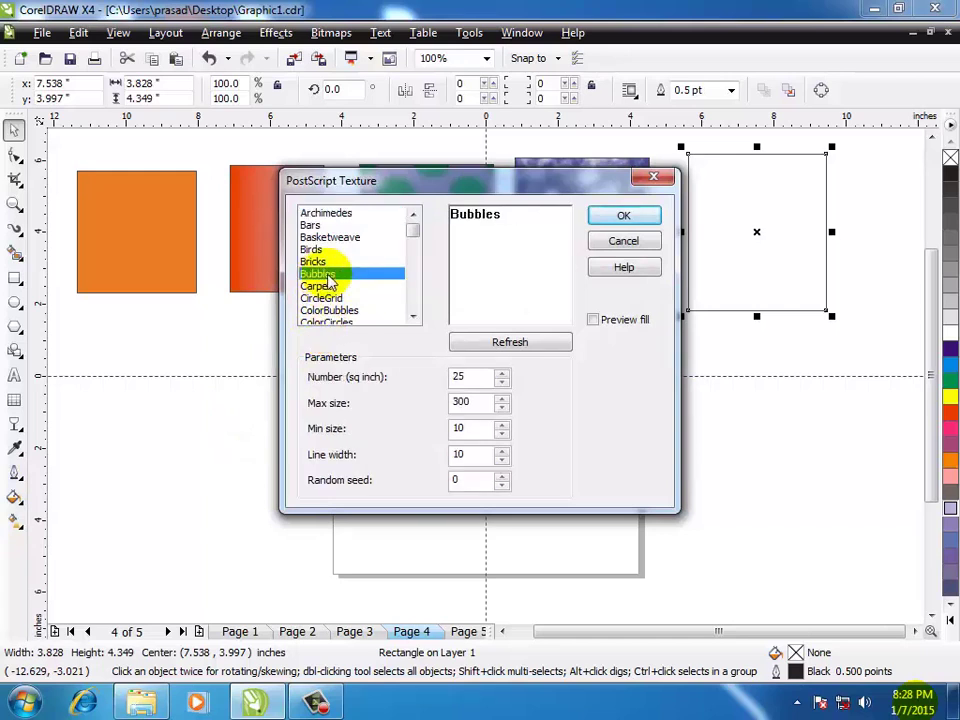
click(612, 220)
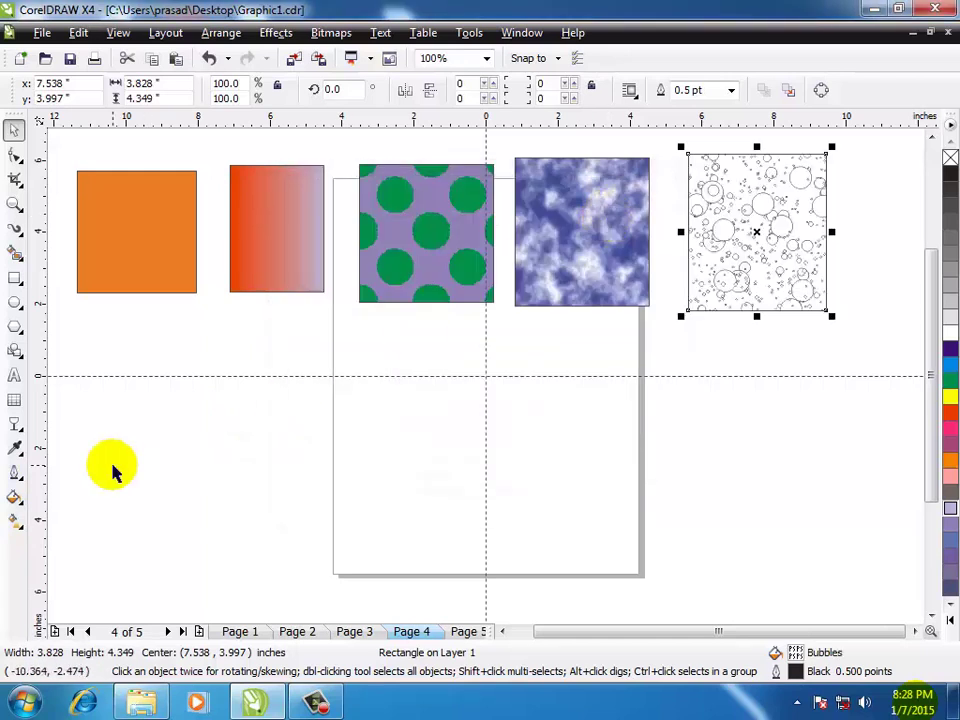
Draw a rectangle about 3.9 by 3.9 inches below the orange one and fill it with red
click(15, 280)
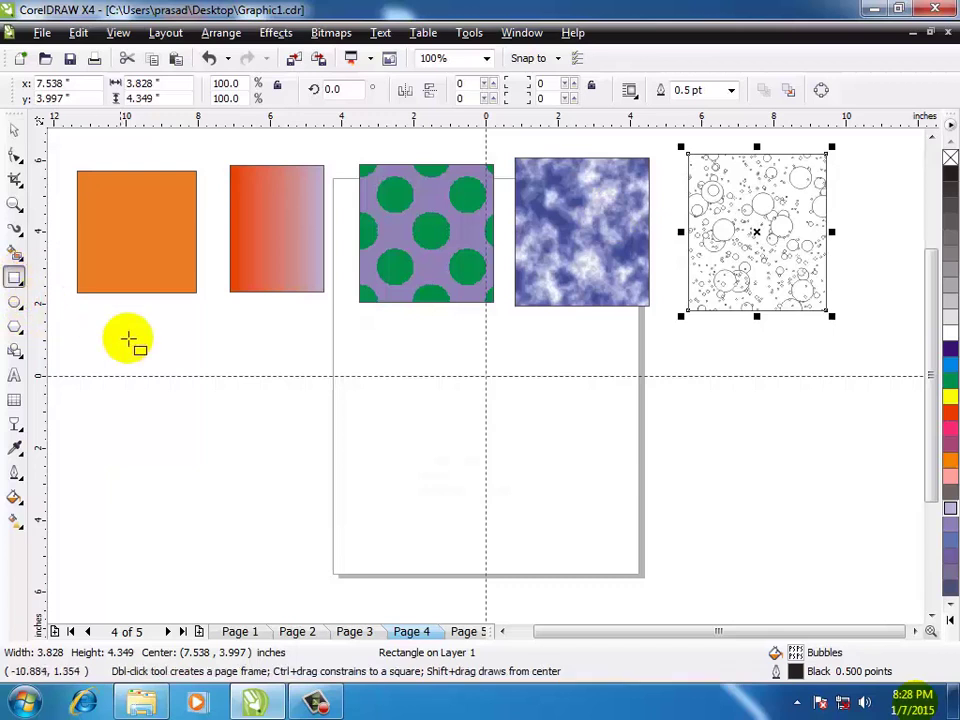
drag(108, 338, 248, 478)
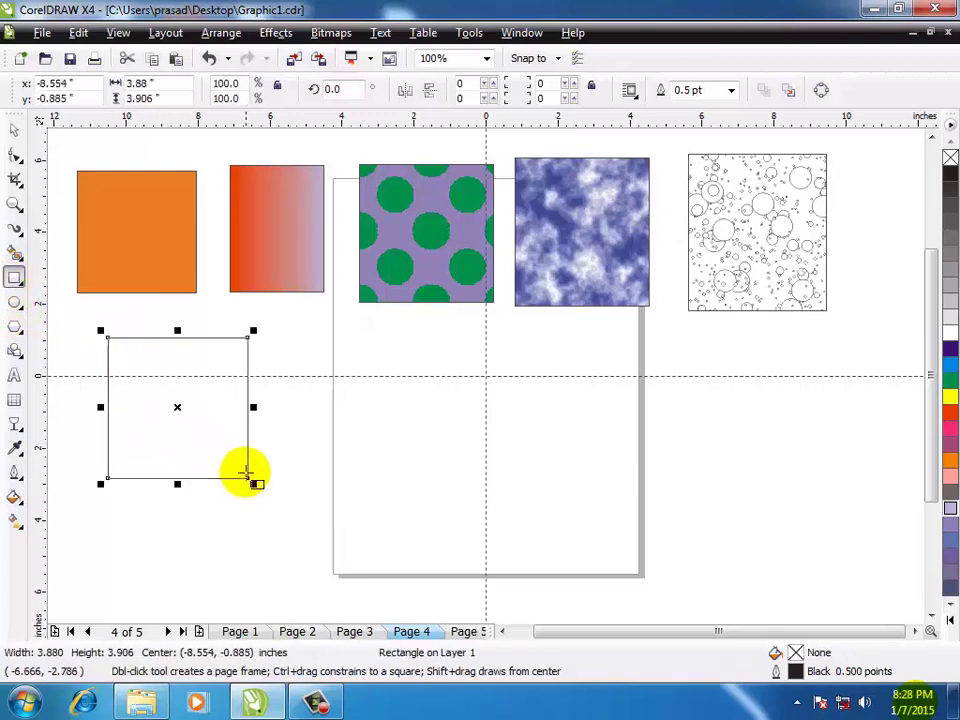
click(950, 413)
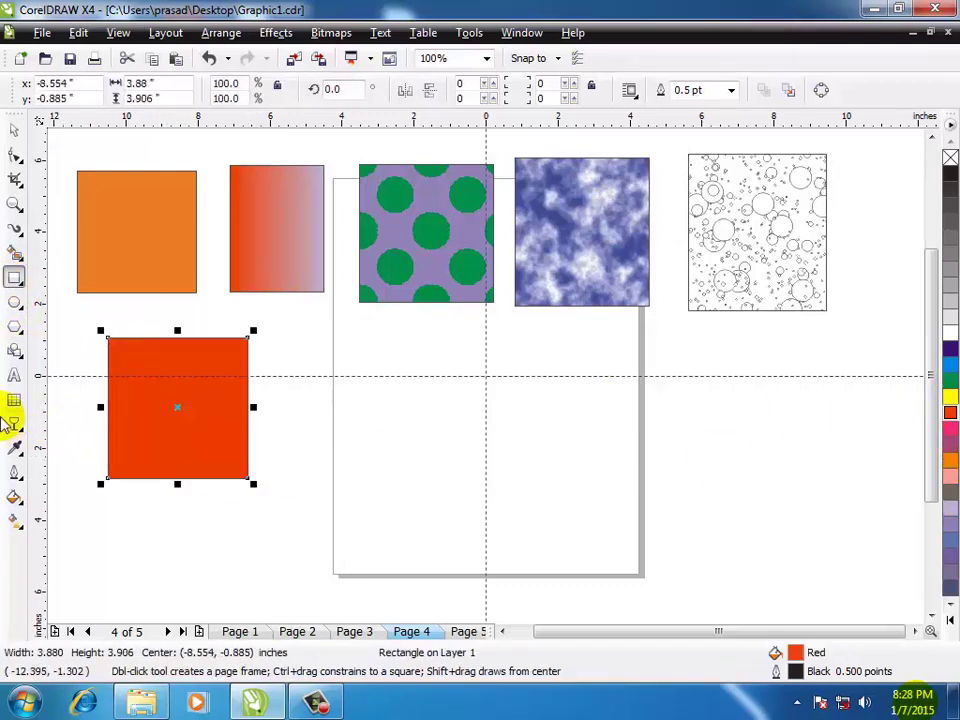
Draw an ellipse about 3.0 by 3.4 inches below the bubble-filled rectangle and fill it with green
click(14, 303)
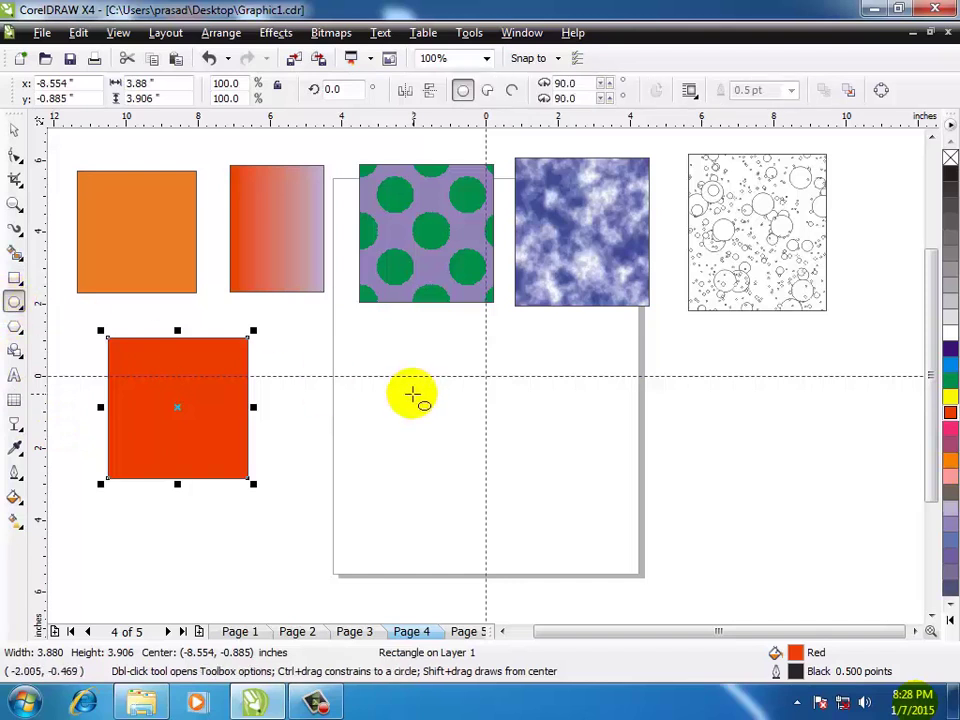
click(444, 401)
drag(650, 398, 769, 529)
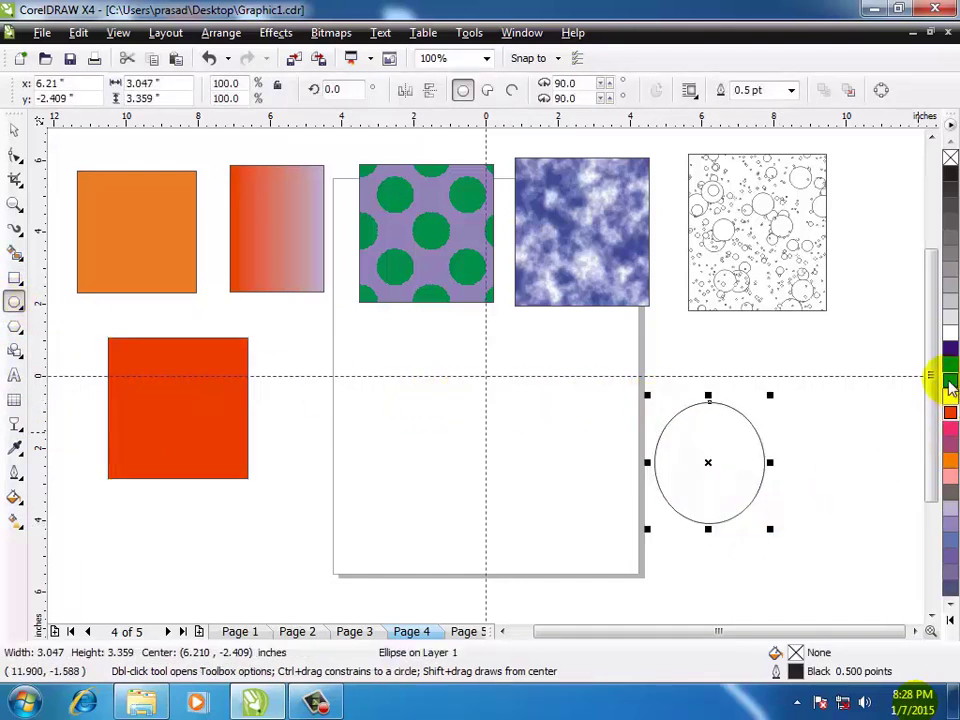
click(945, 379)
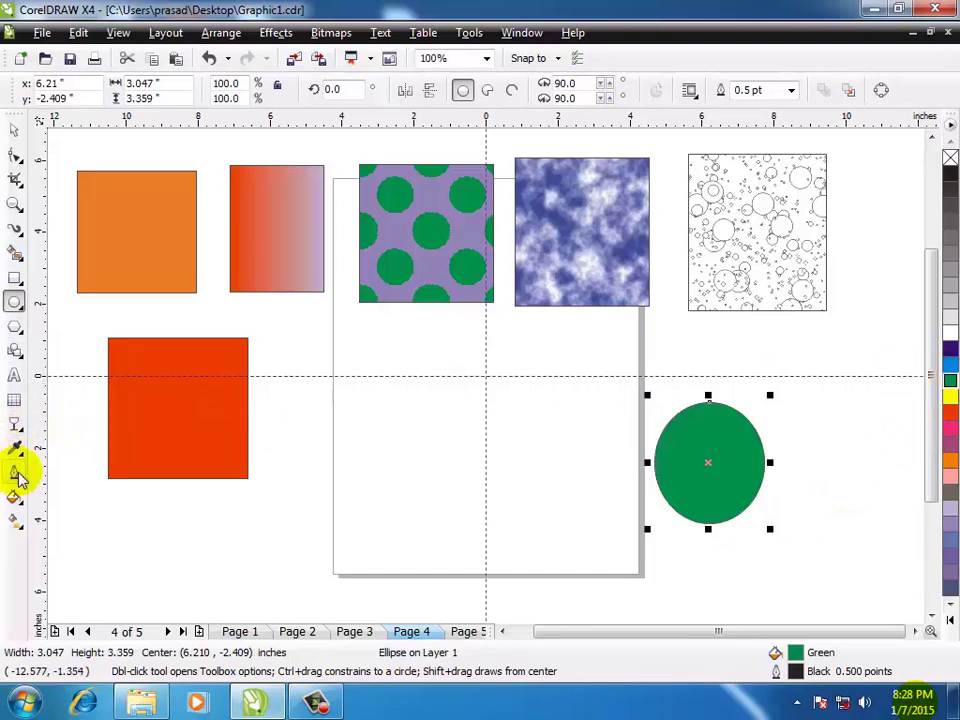
Blend the red rectangle into the green ellipse with 20 steps using the Interactive Blend tool and deselect the result
click(15, 428)
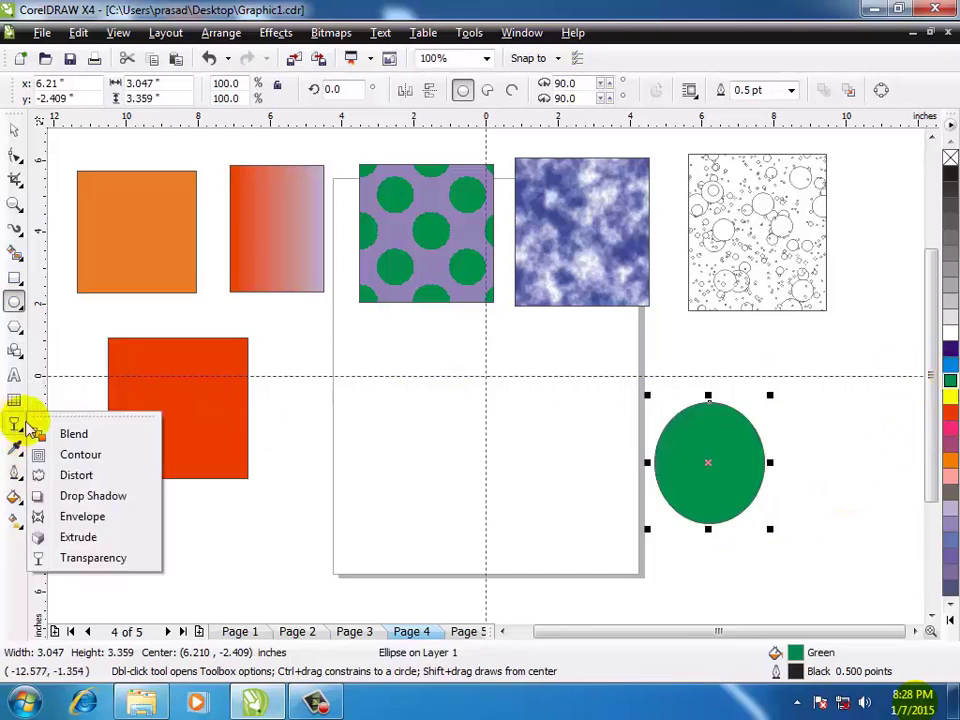
click(93, 437)
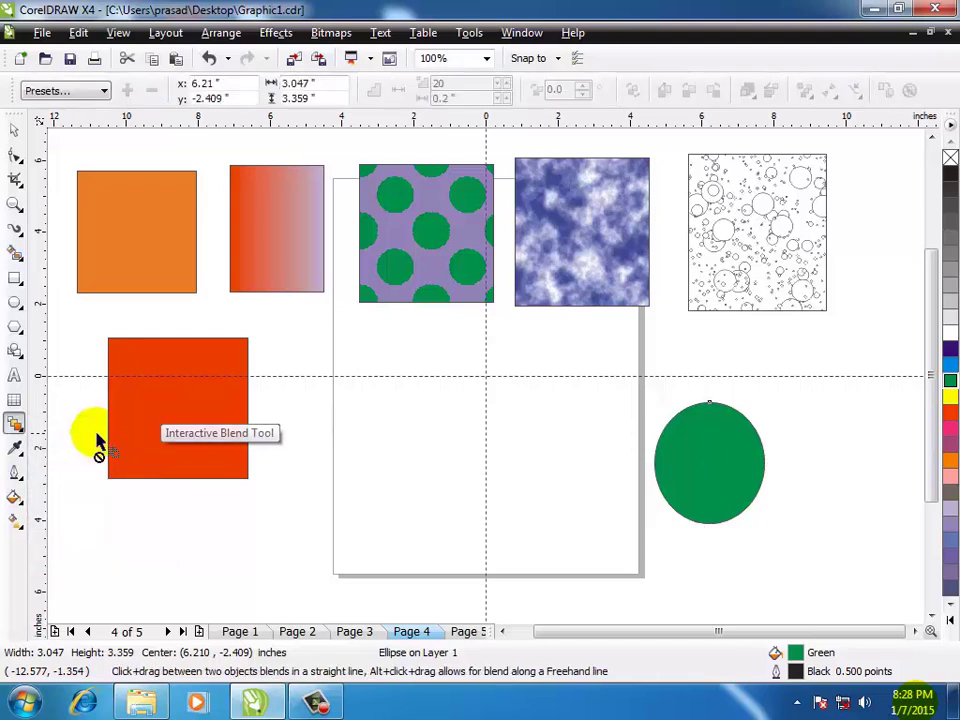
drag(154, 410, 703, 455)
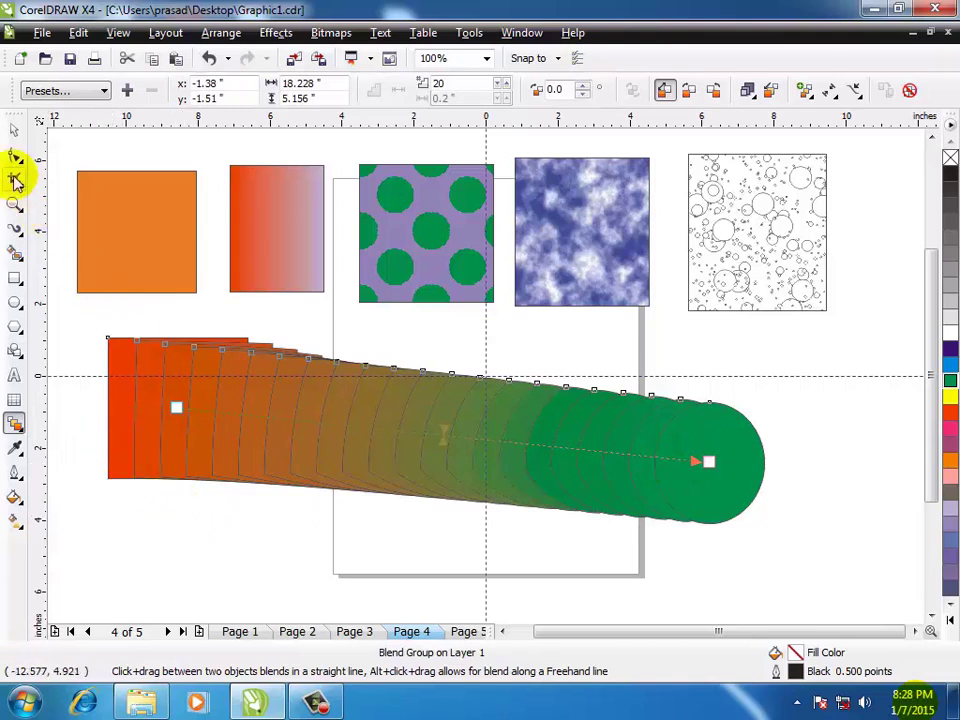
click(13, 130)
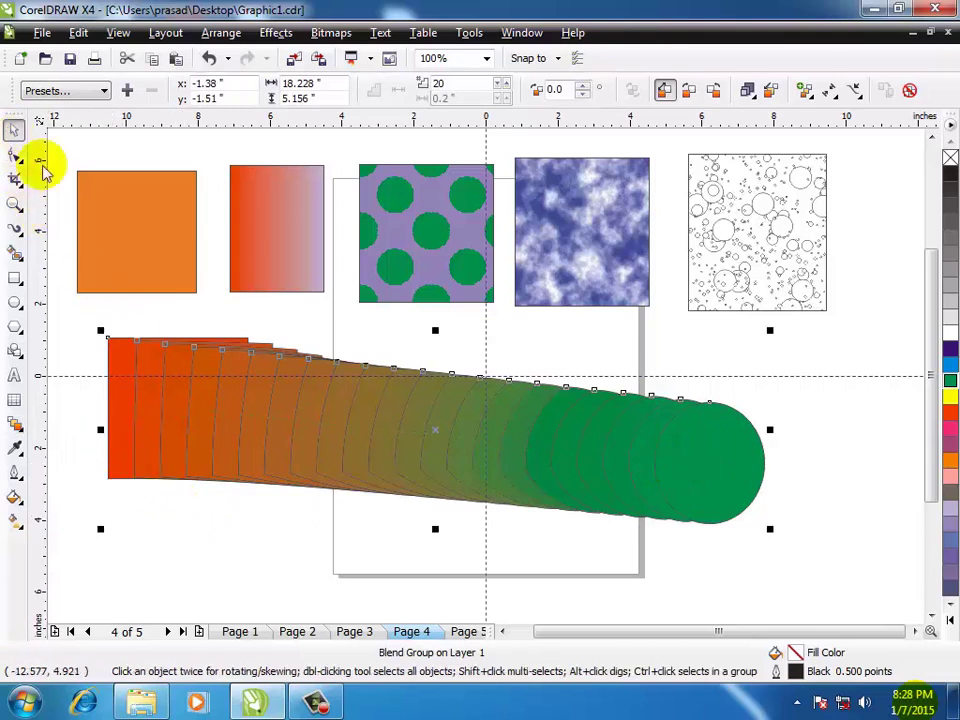
click(568, 328)
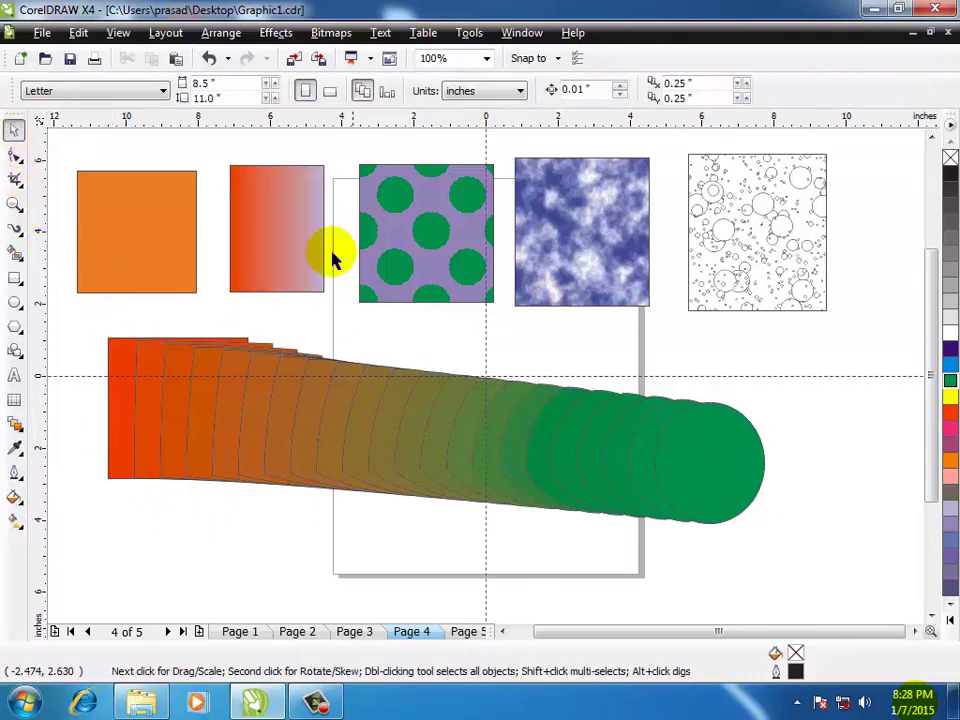
Display the drawing in Simple Wireframe and in Wireframe view mode
click(118, 33)
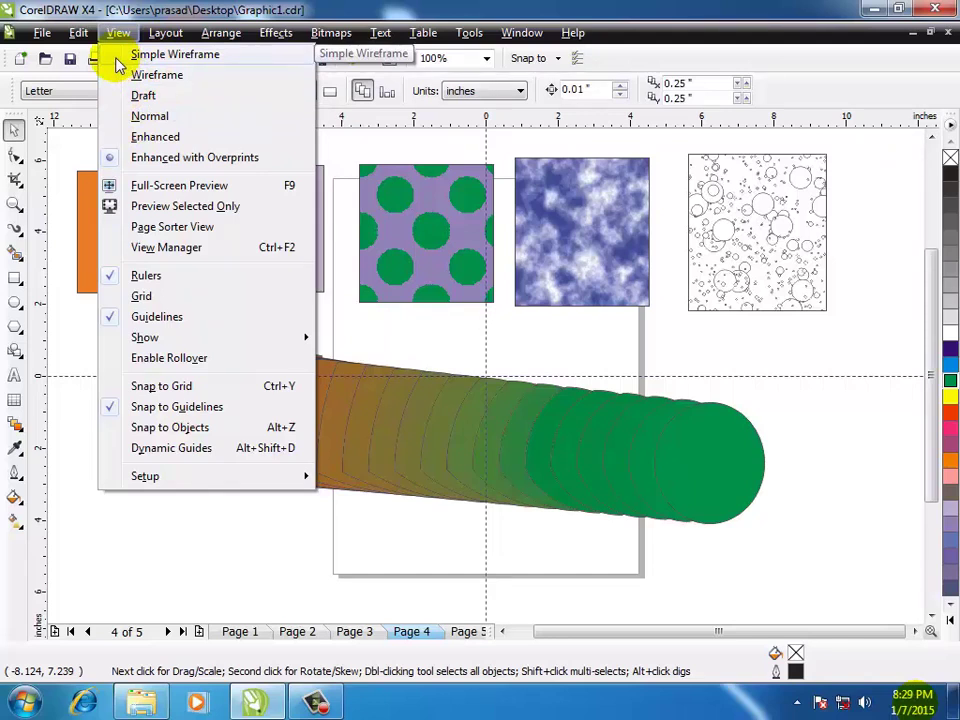
click(160, 54)
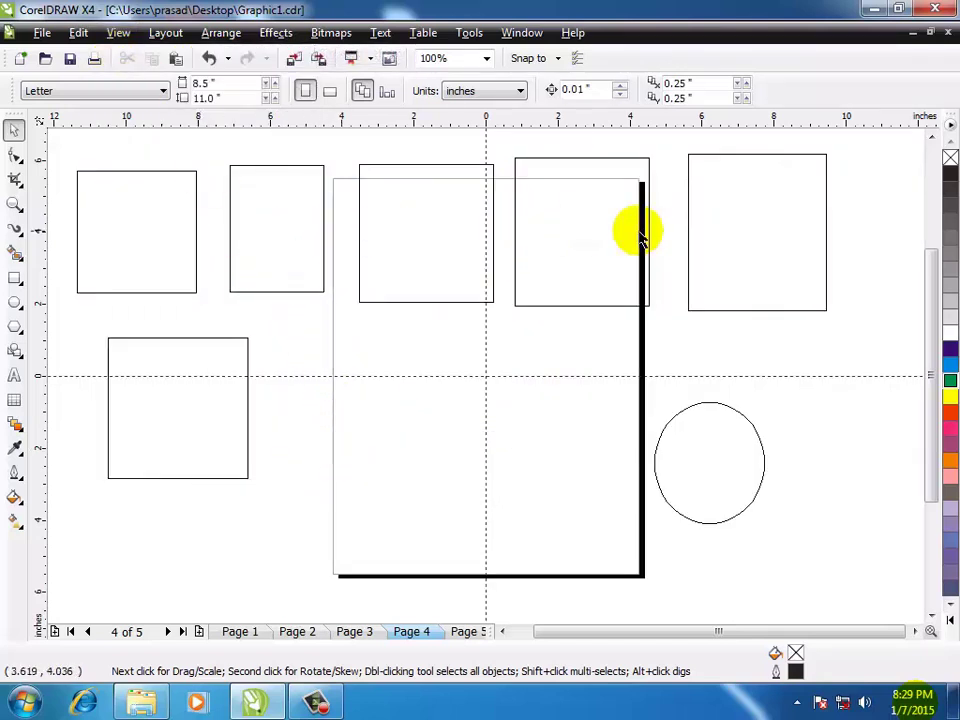
click(115, 34)
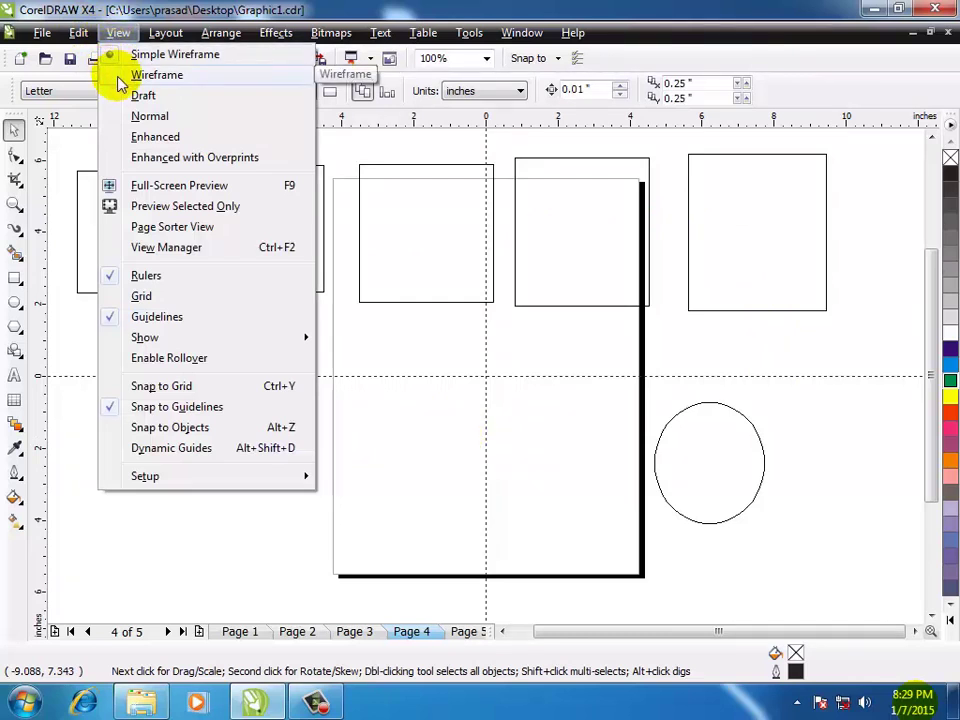
click(118, 78)
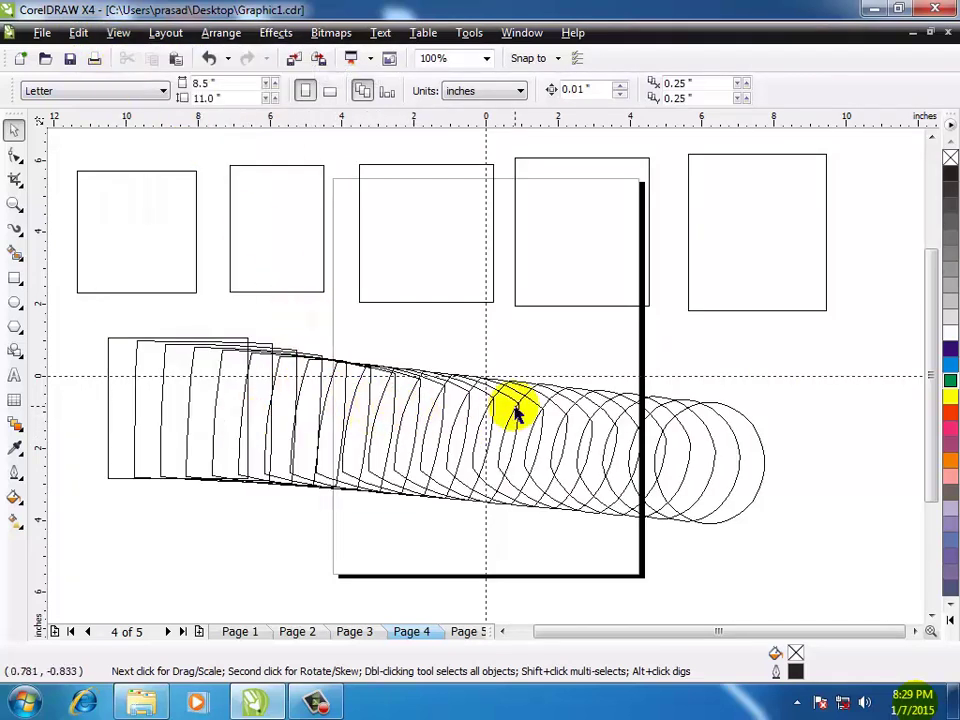
Display the drawing in Draft and in Normal view mode to compare how the fills are rendered
click(120, 34)
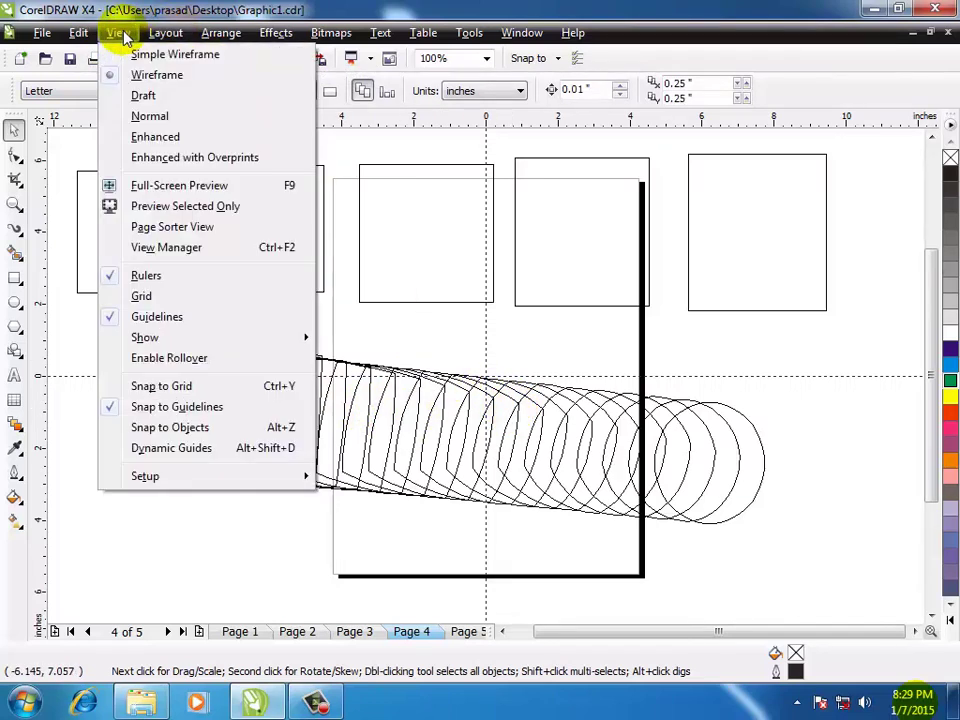
click(122, 112)
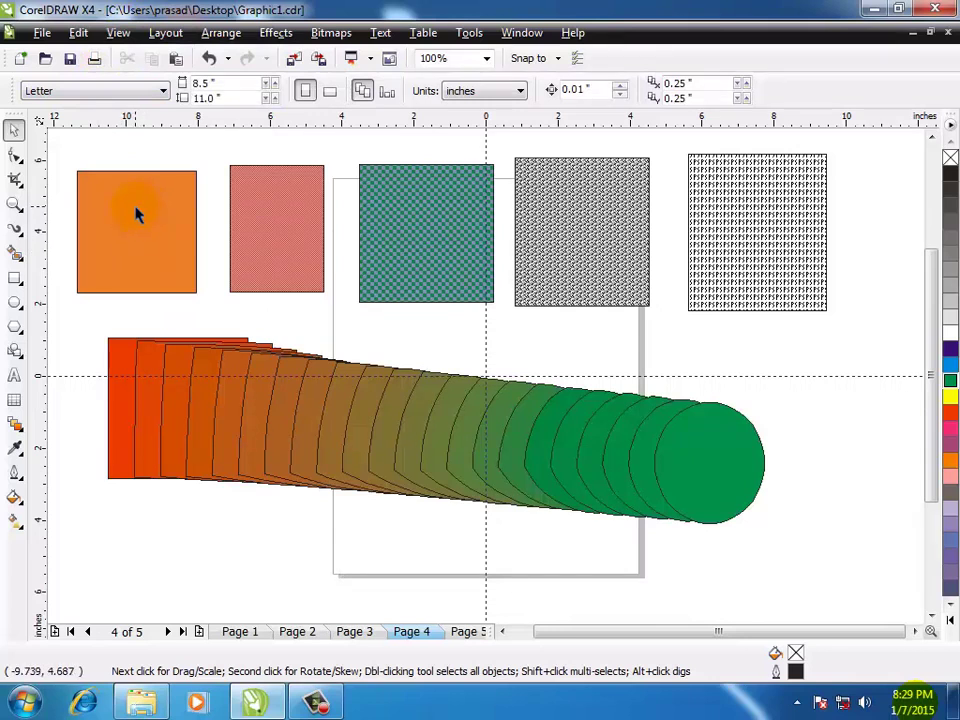
click(120, 34)
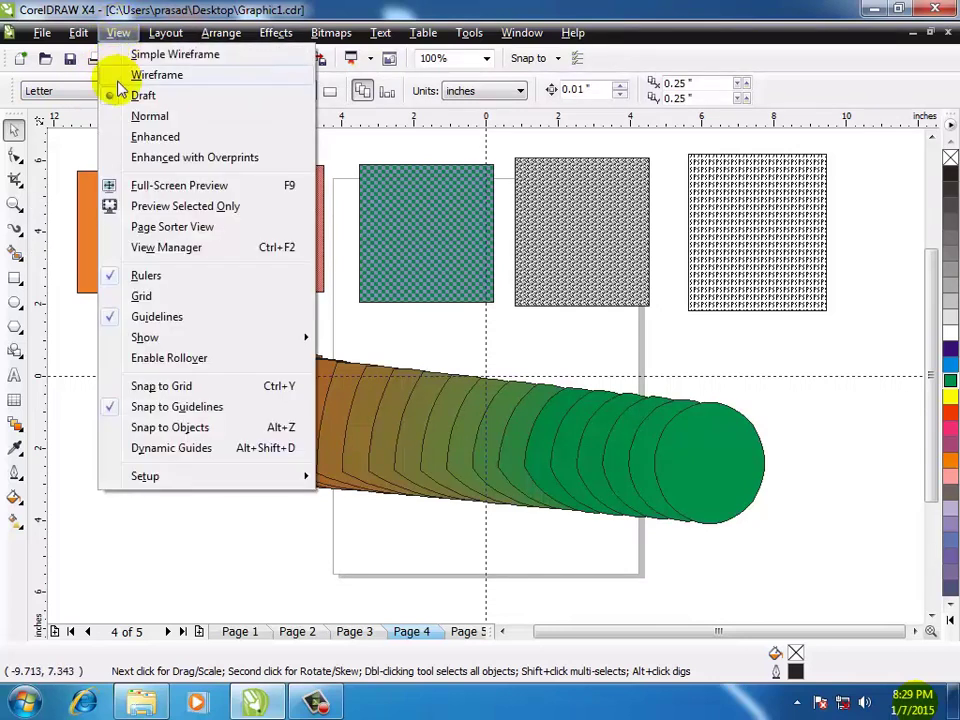
click(140, 116)
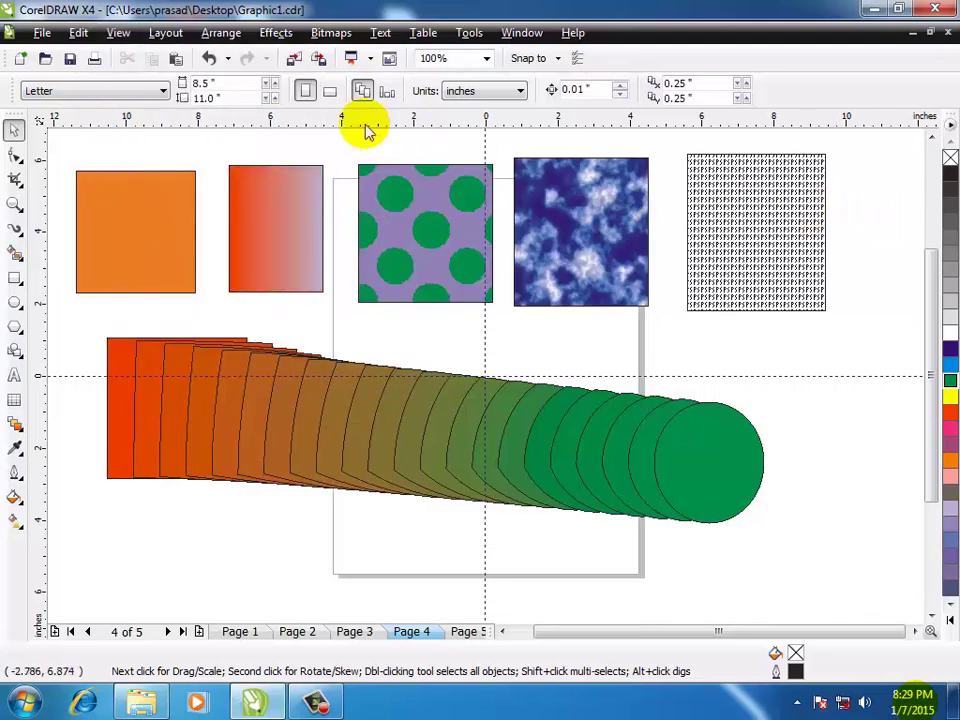
Set the view mode to Enhanced with Overprints and view the drawing in a full-screen preview
click(120, 33)
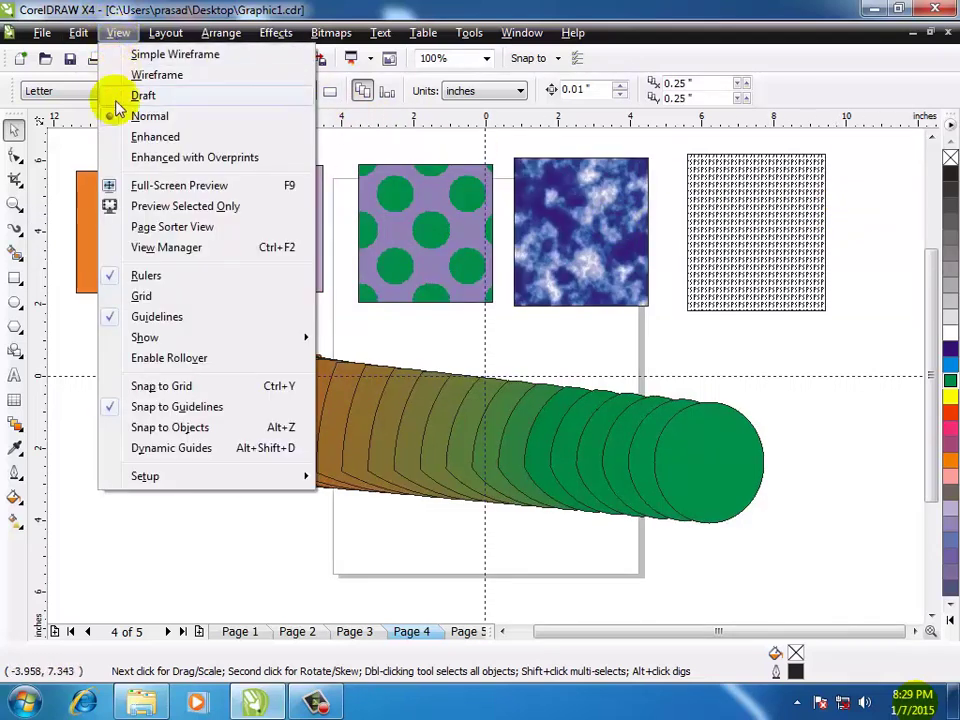
click(127, 160)
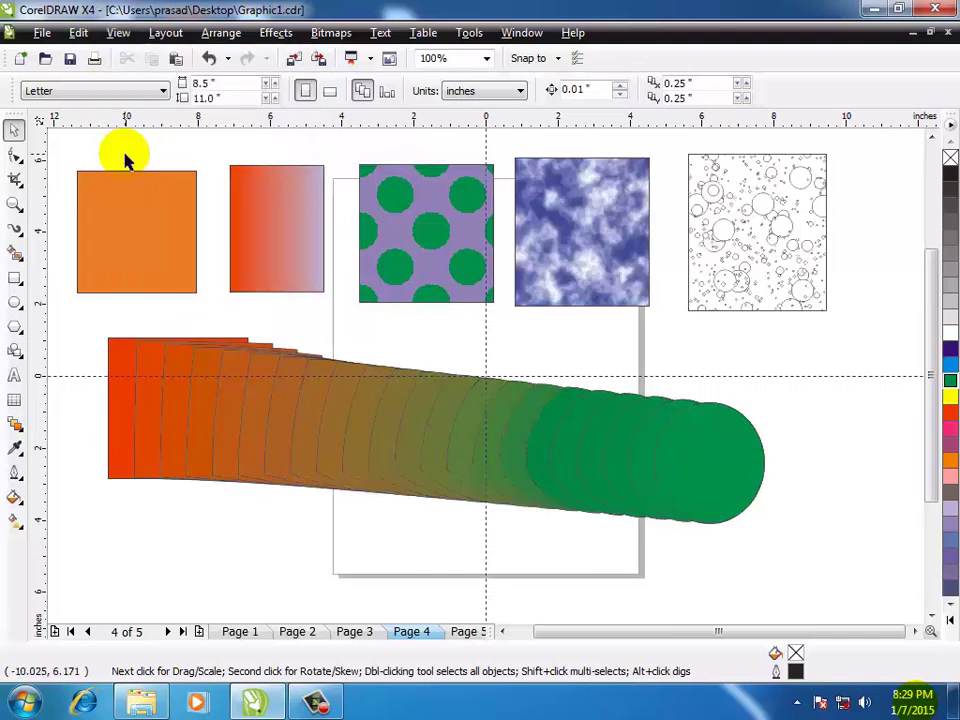
click(119, 33)
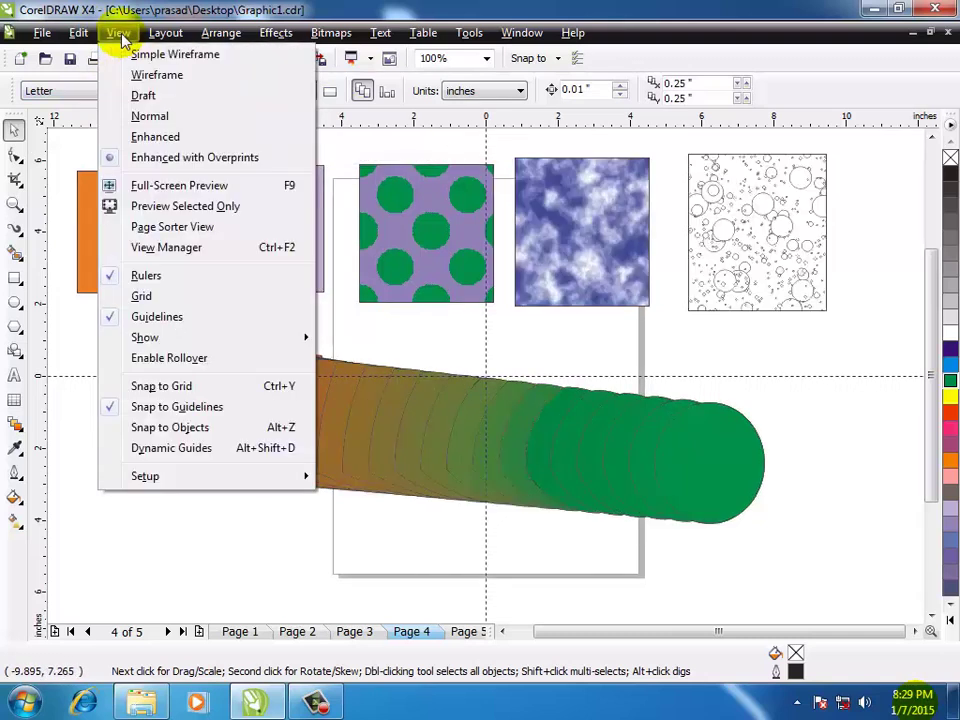
click(112, 188)
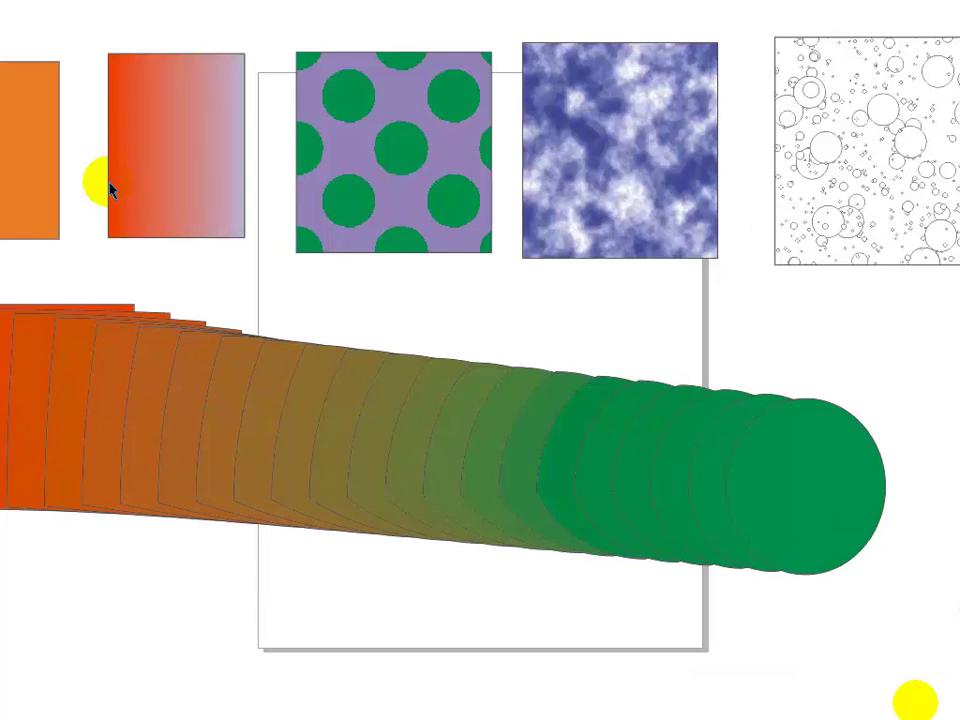
click(112, 190)
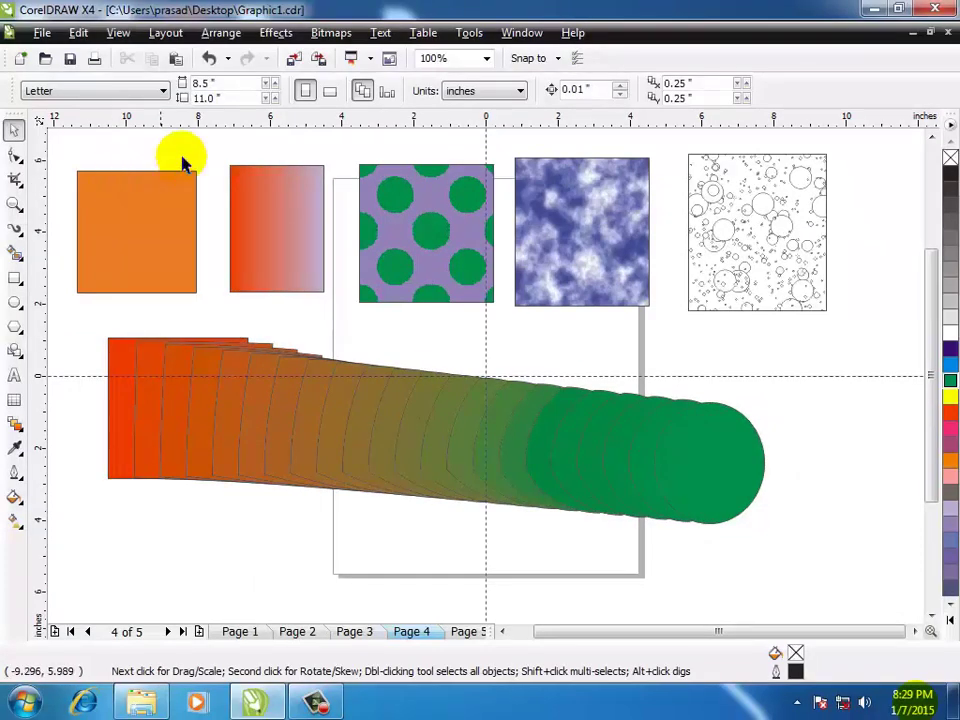
Select the bubble-filled rectangle and preview only the selected object full screen, repeating the preview once
click(767, 220)
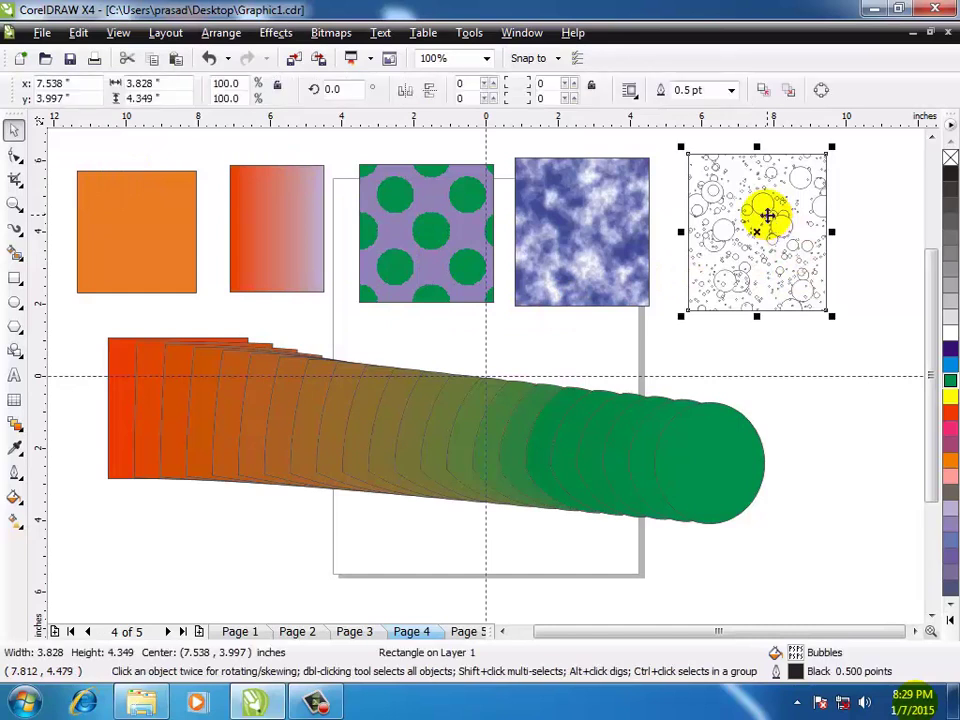
click(118, 33)
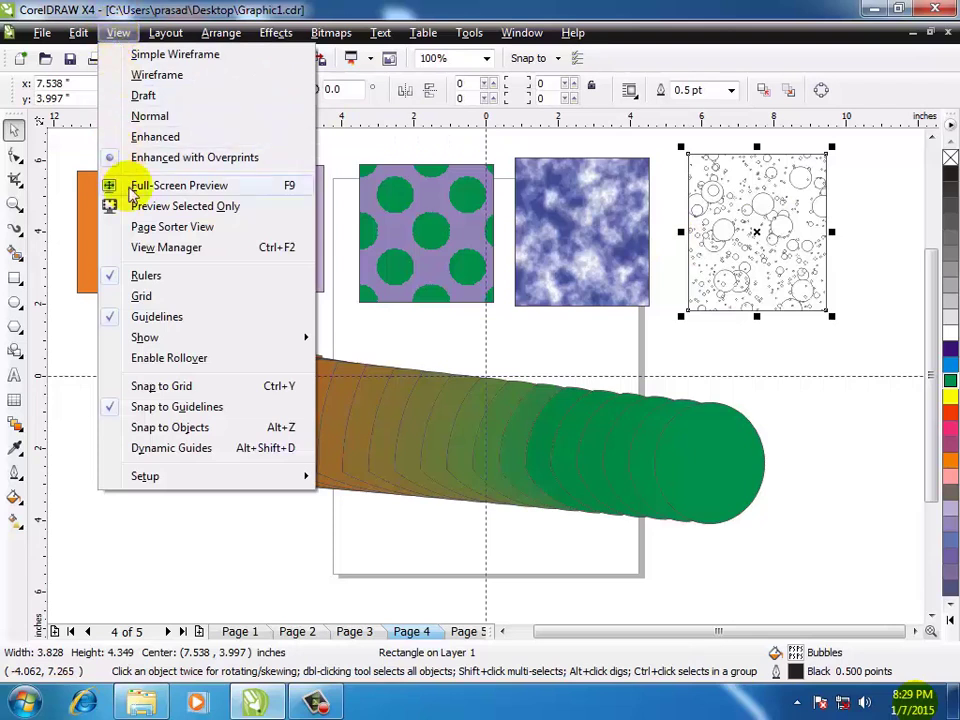
click(249, 212)
key(F9)
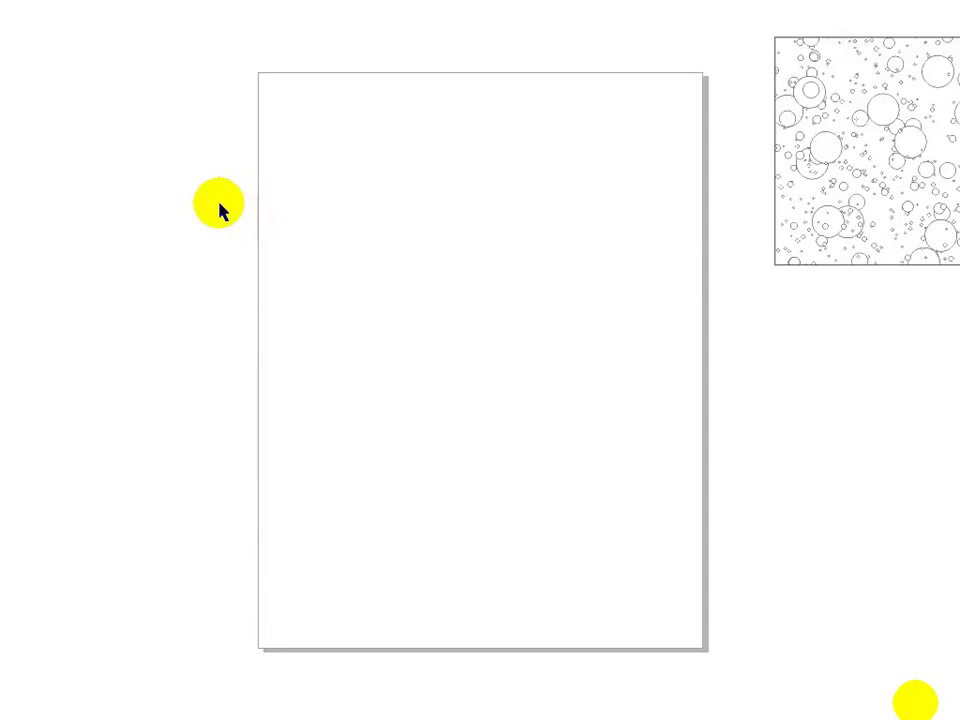
click(220, 208)
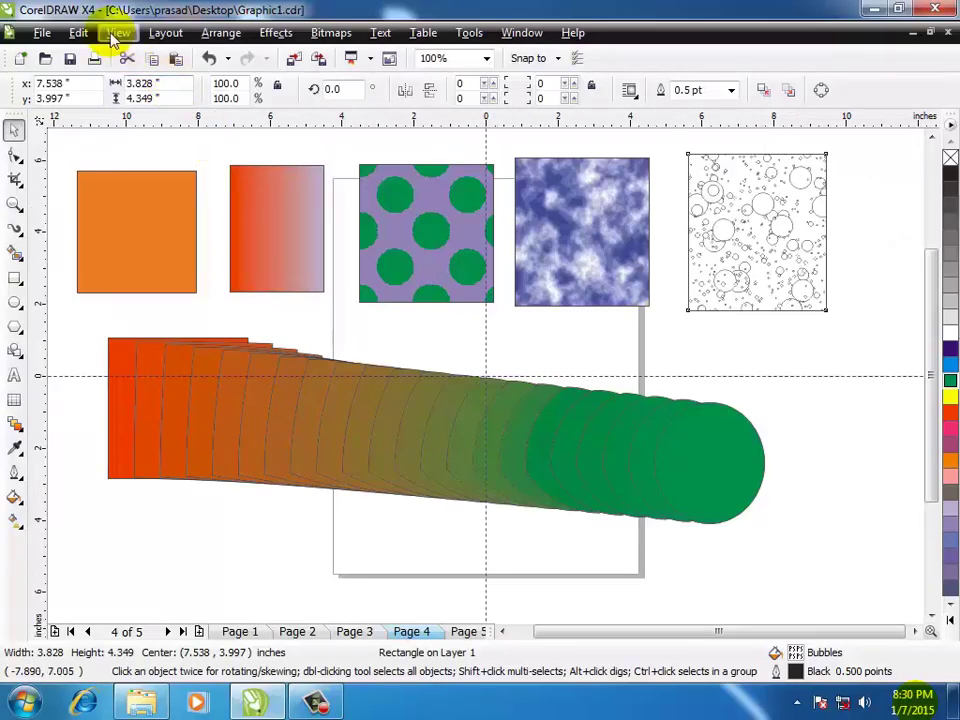
click(108, 37)
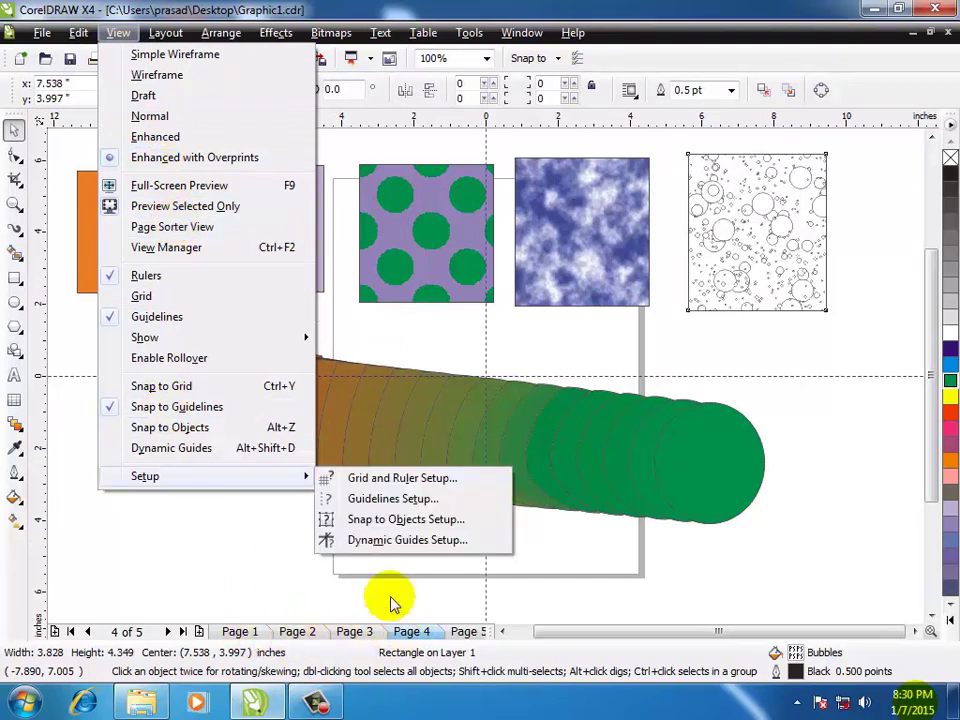
click(195, 213)
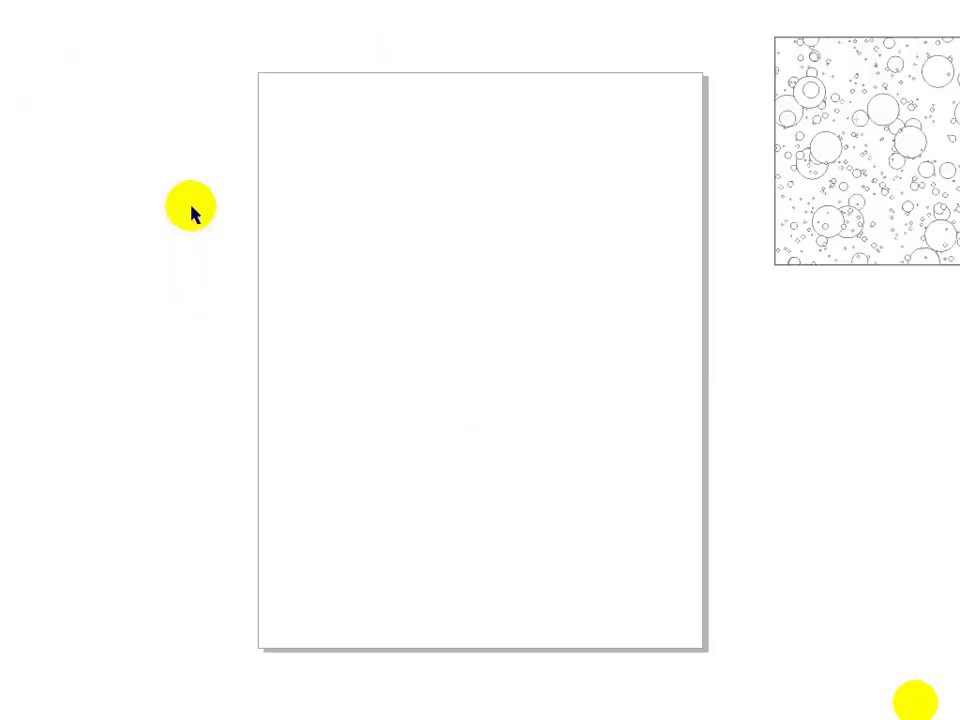
click(356, 313)
Move the fish bowl page from first to third position in Page Sorter View and check page 3 in the normal view
click(117, 36)
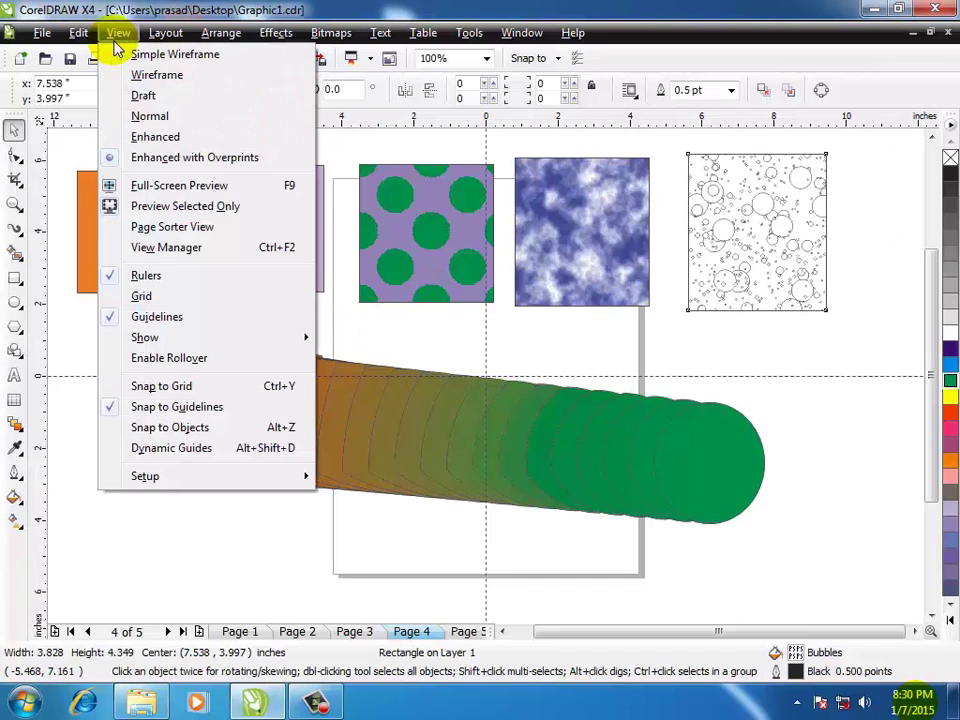
click(160, 227)
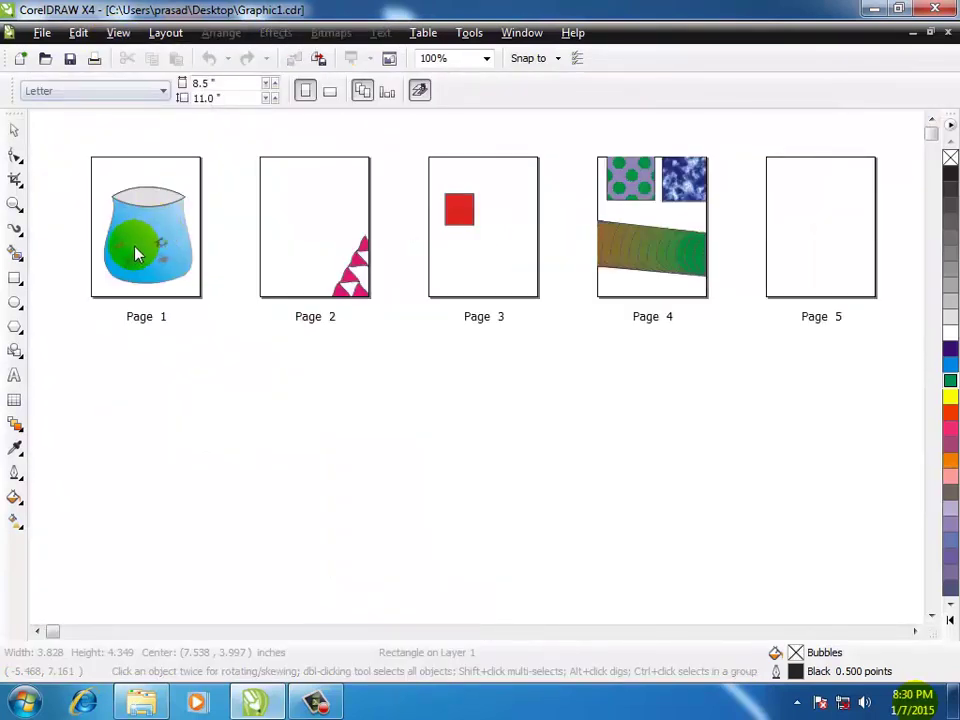
mouse_move(163, 210)
mouse_down()
mouse_move(154, 173)
mouse_move(274, 171)
mouse_move(411, 176)
mouse_move(565, 208)
mouse_up()
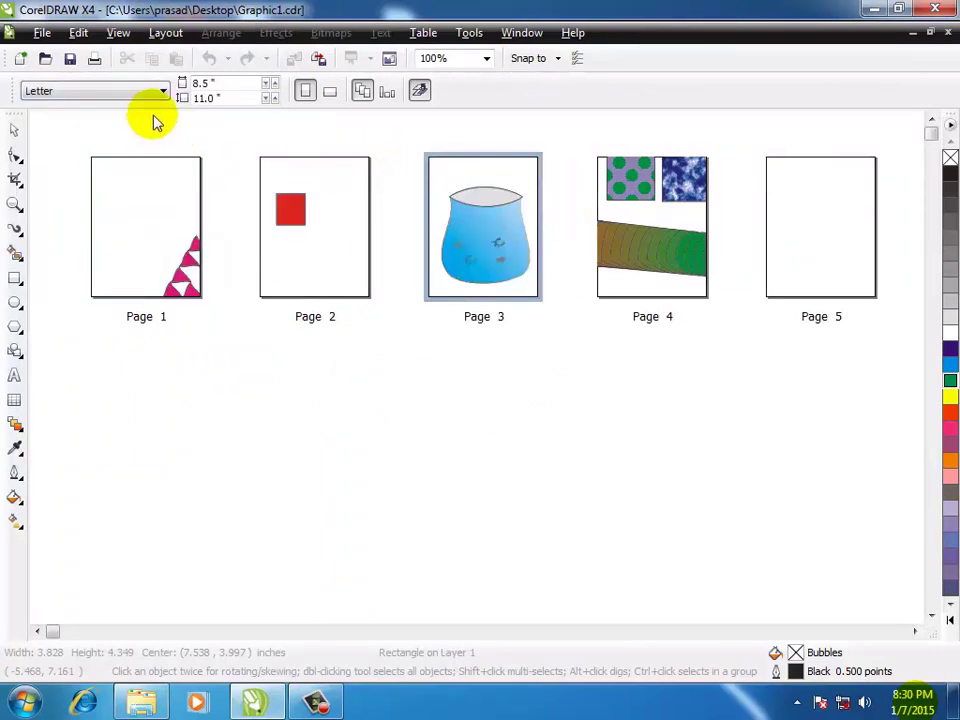
click(118, 34)
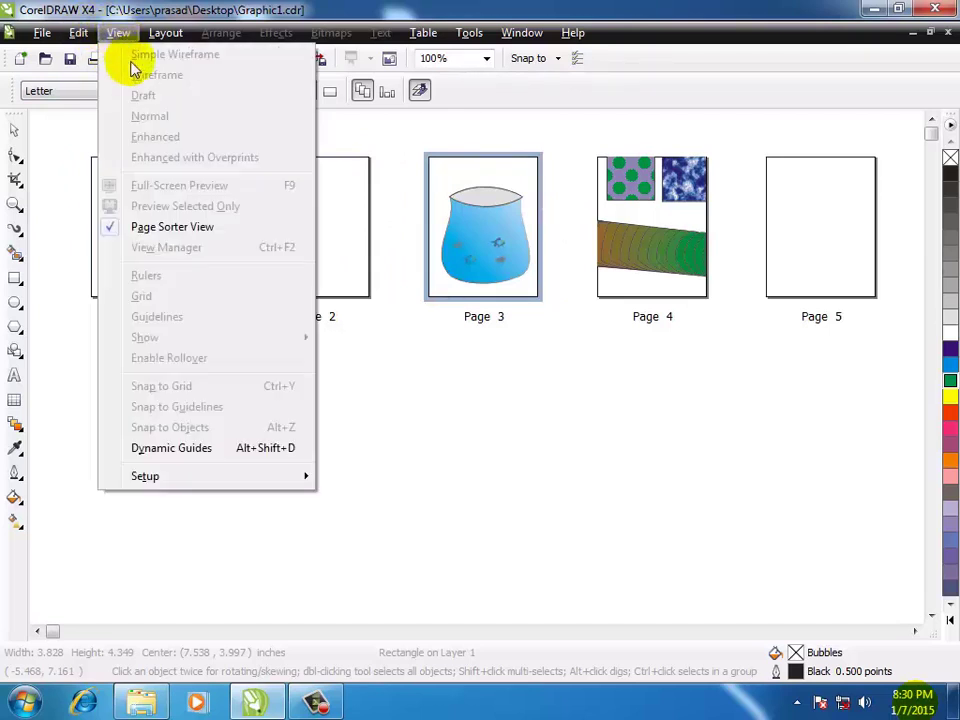
click(219, 230)
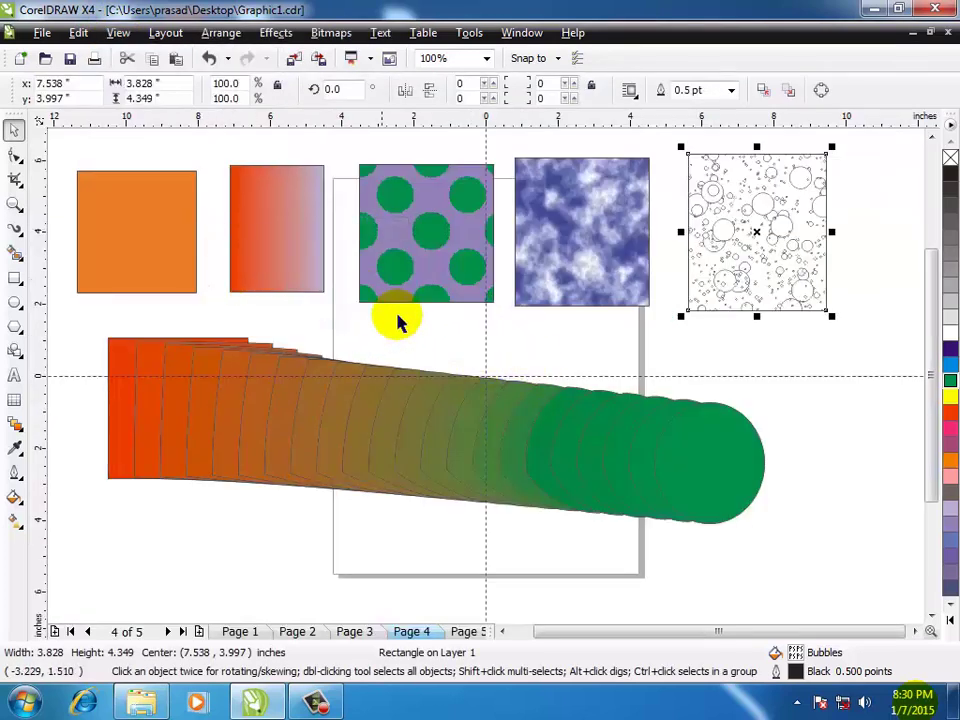
click(369, 631)
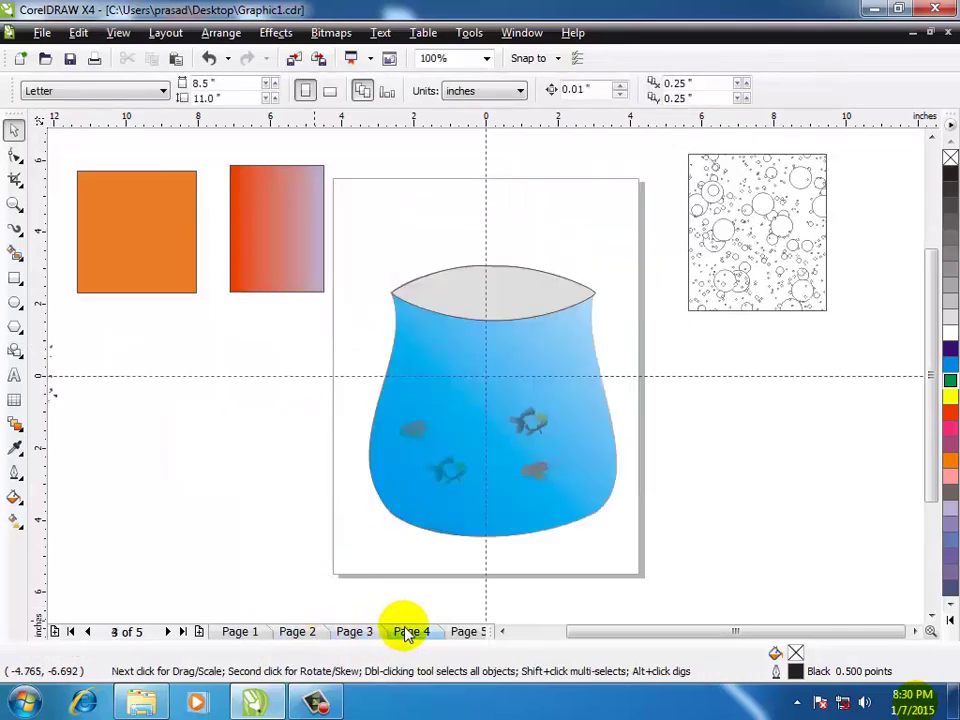
click(410, 631)
Show the grid on page 4 and hide it again
click(116, 33)
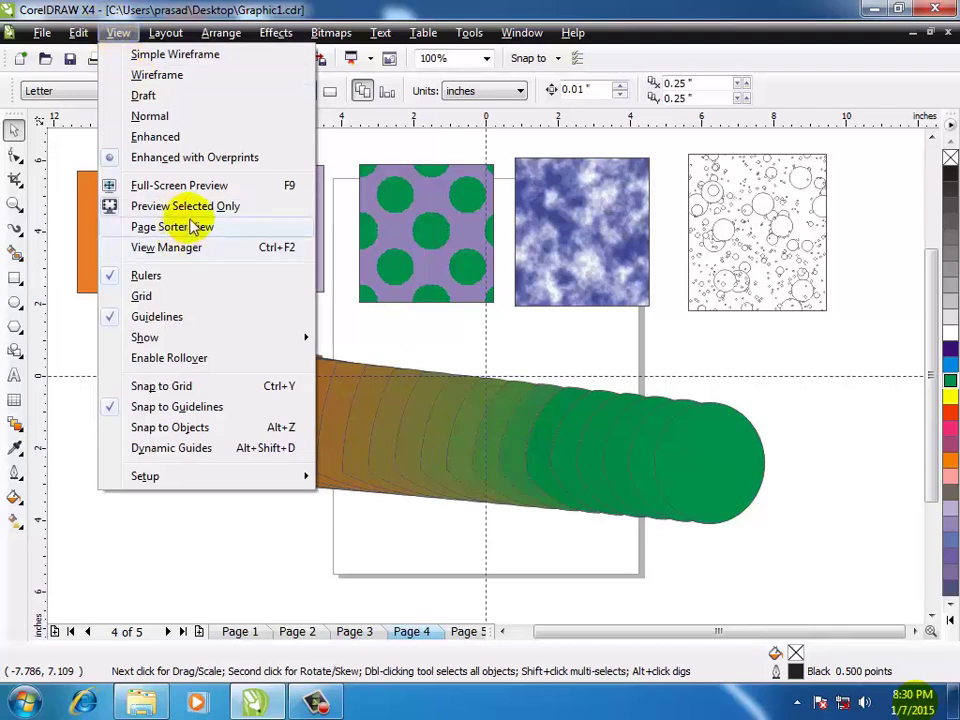
click(145, 296)
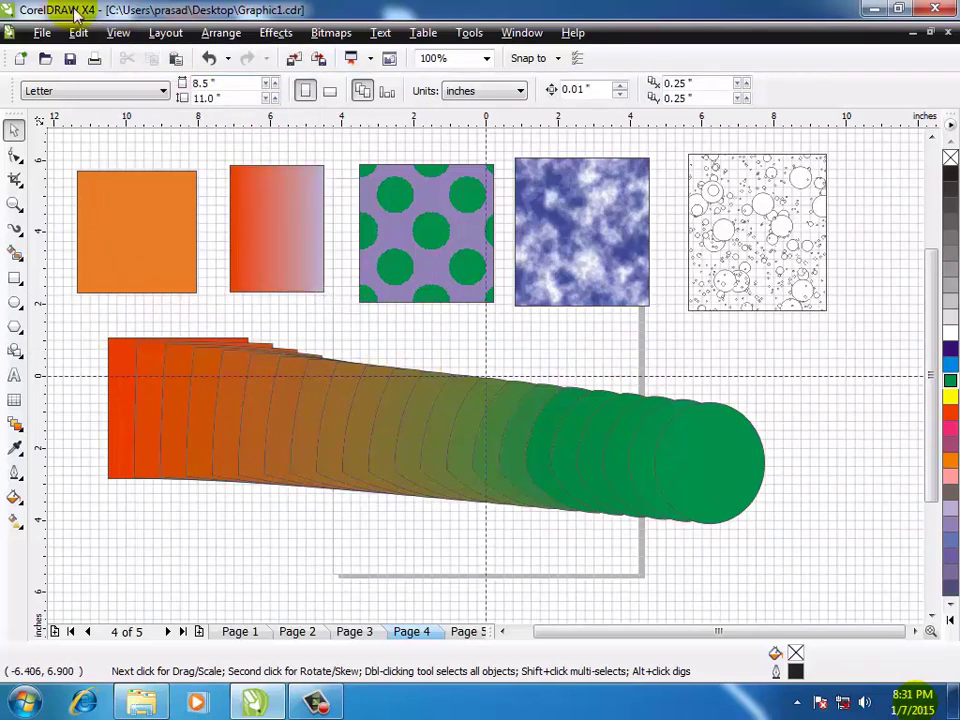
click(116, 33)
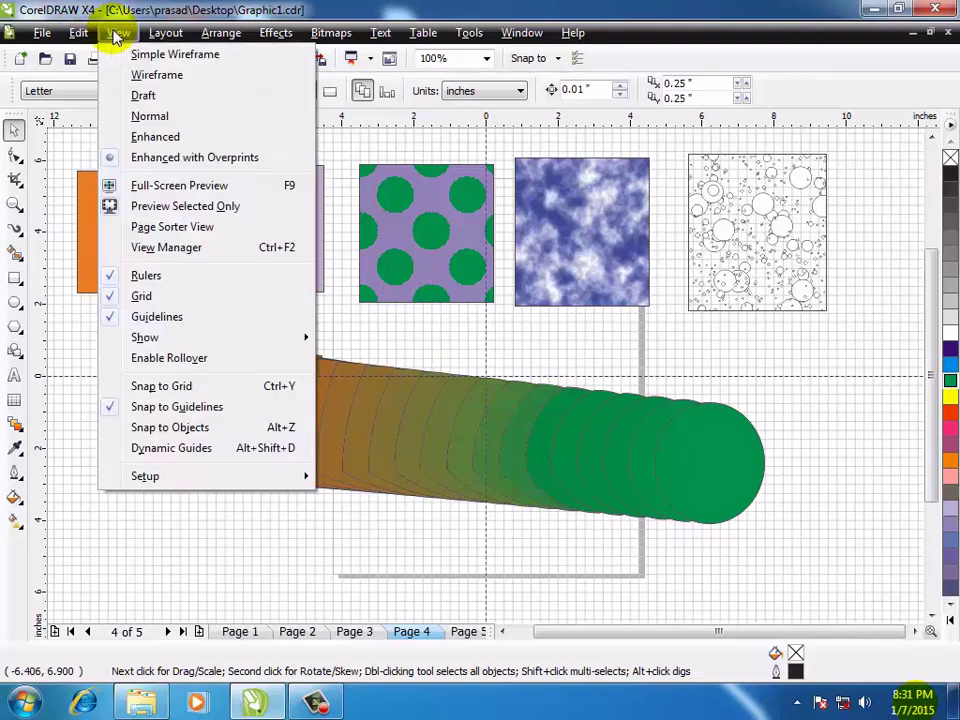
click(170, 298)
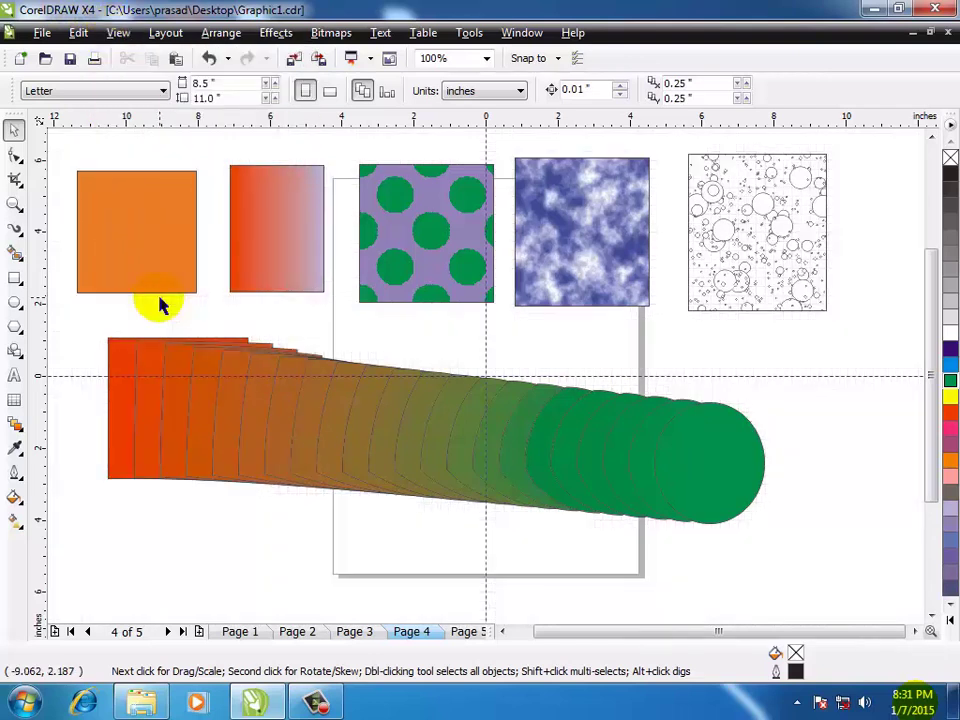
Hide the guidelines on page 4 and show them again
click(118, 33)
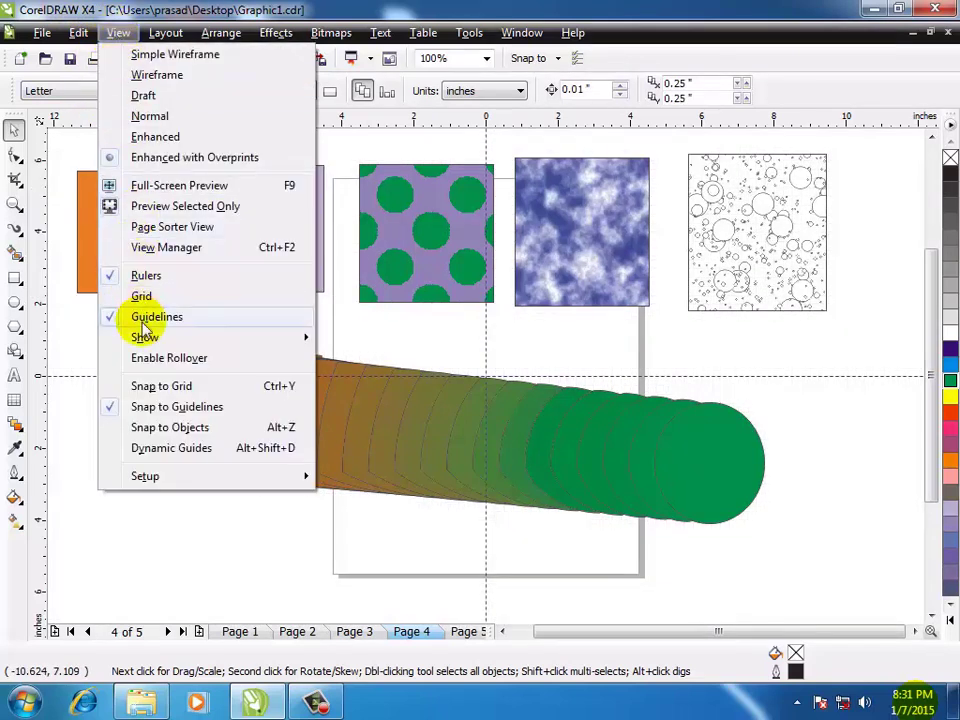
click(485, 336)
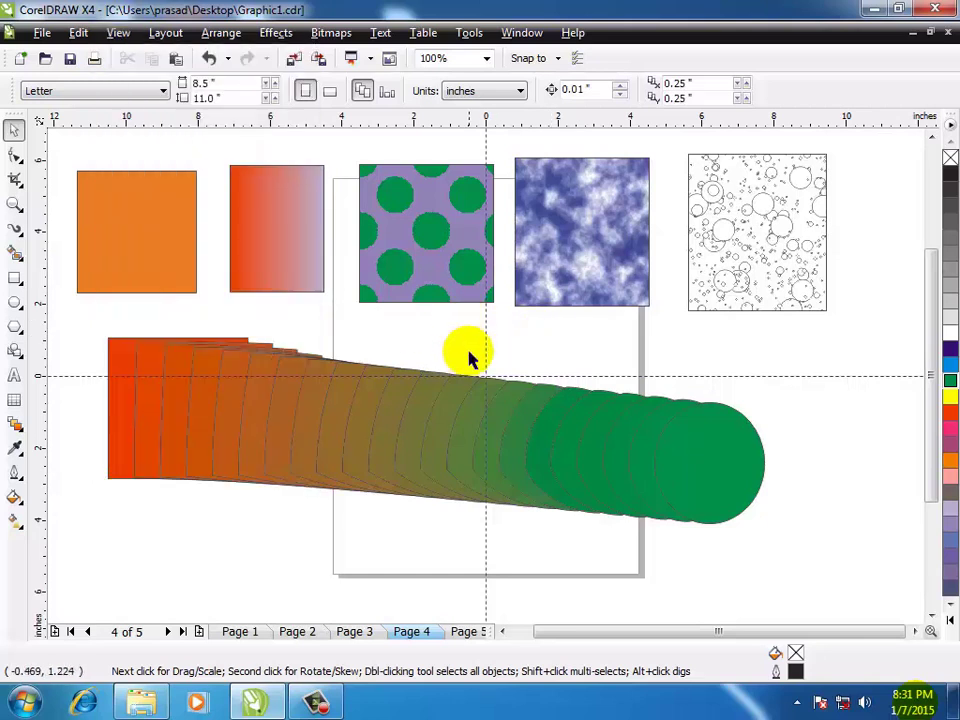
click(124, 33)
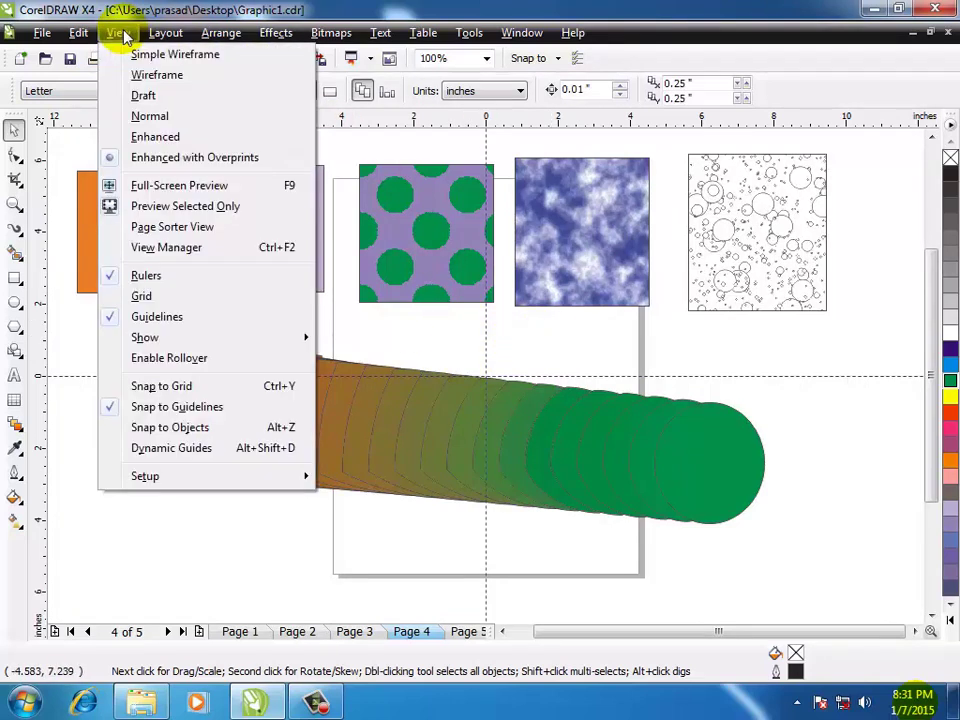
click(176, 318)
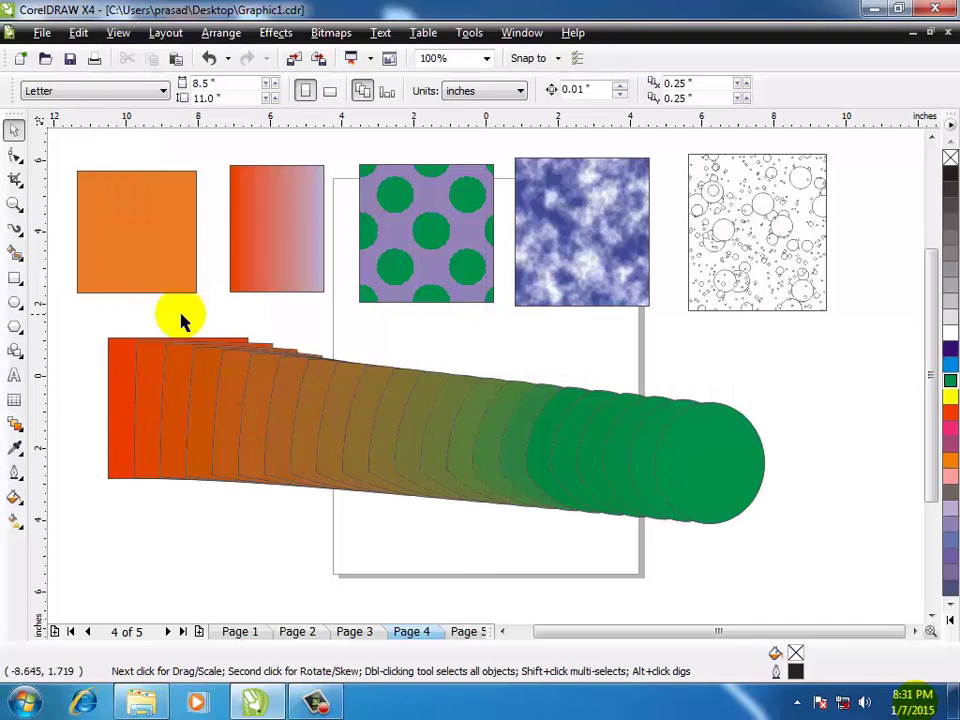
click(120, 34)
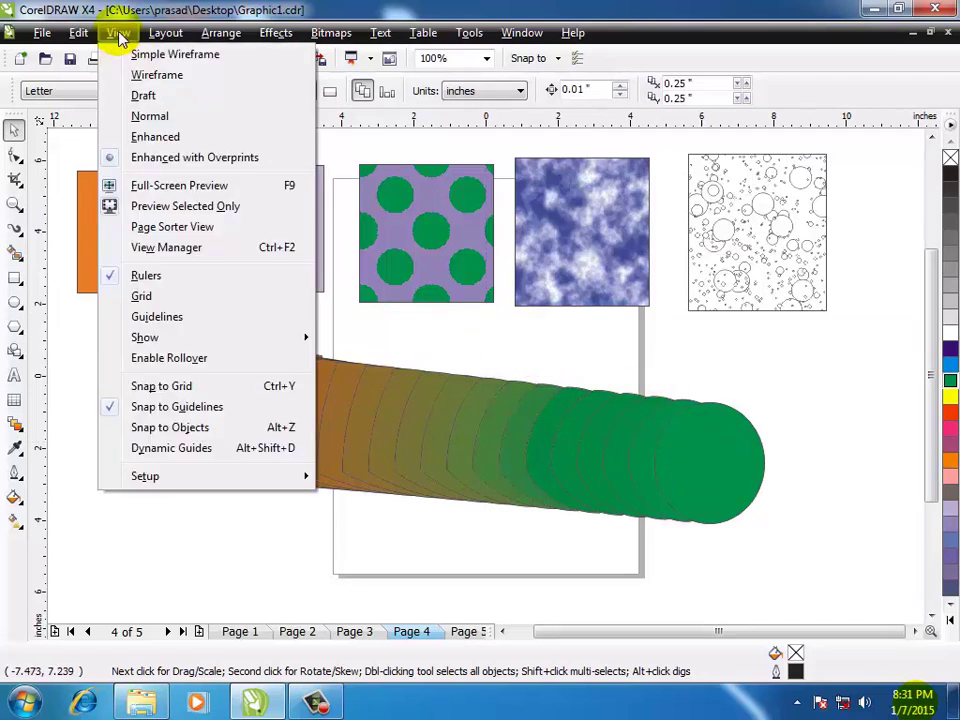
click(135, 317)
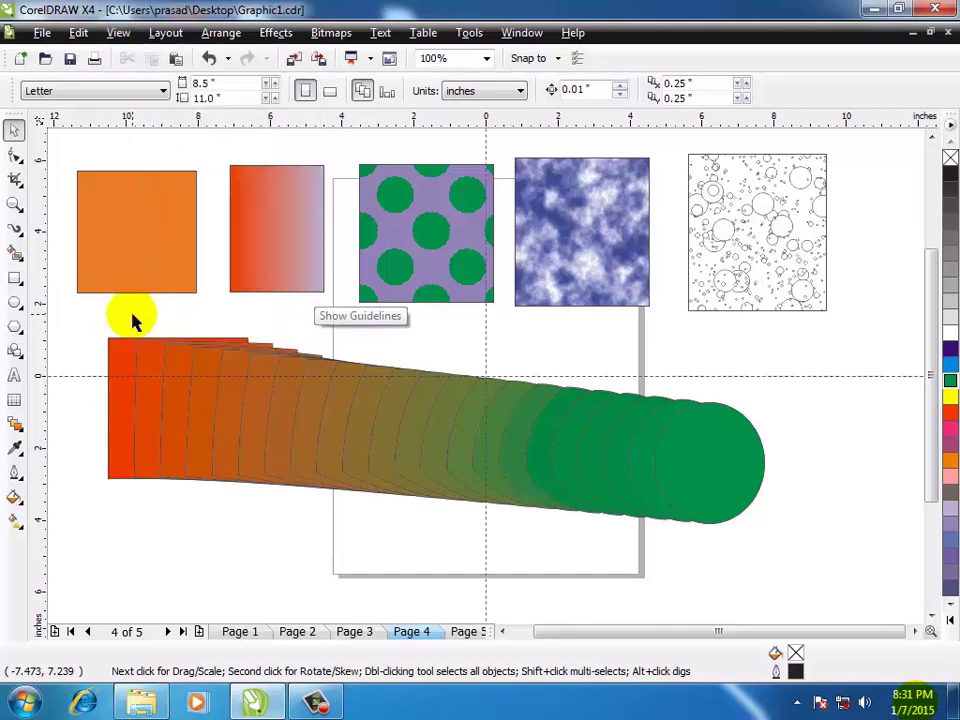
On page 5, add a horizontal guideline at about -0.1 inch and draw a rectangle about 1.59 by 1.54 inches below it
click(120, 34)
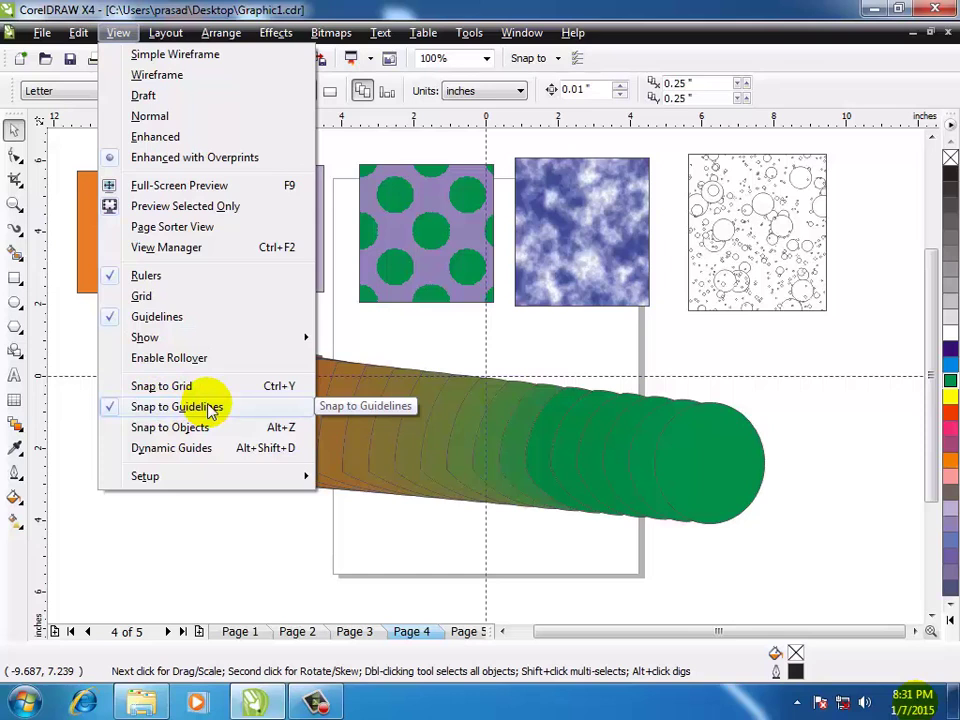
click(466, 632)
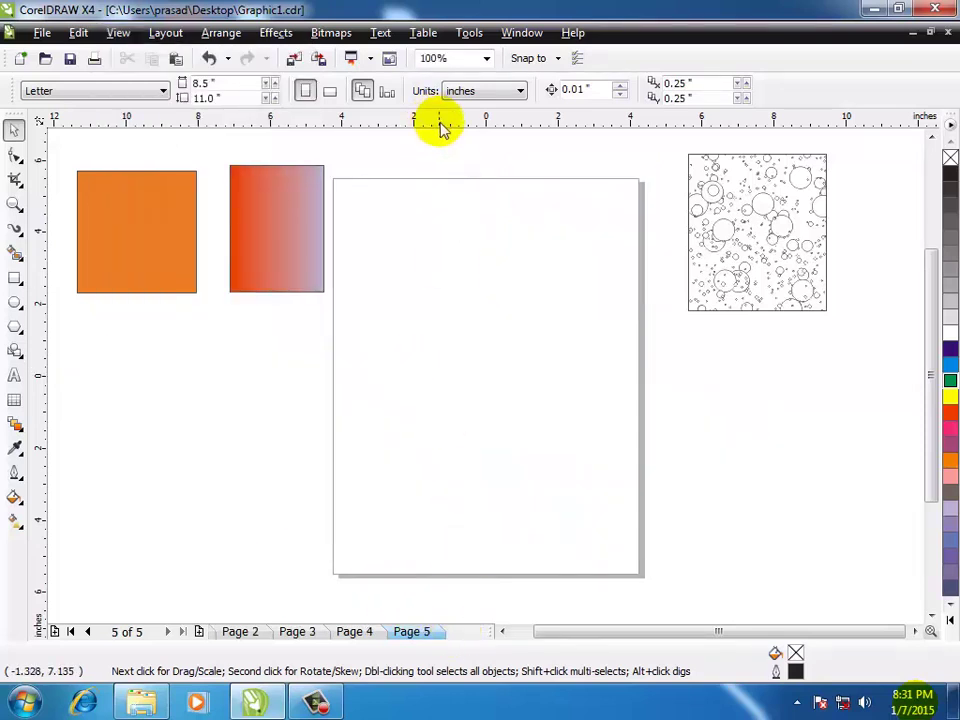
drag(443, 128, 440, 379)
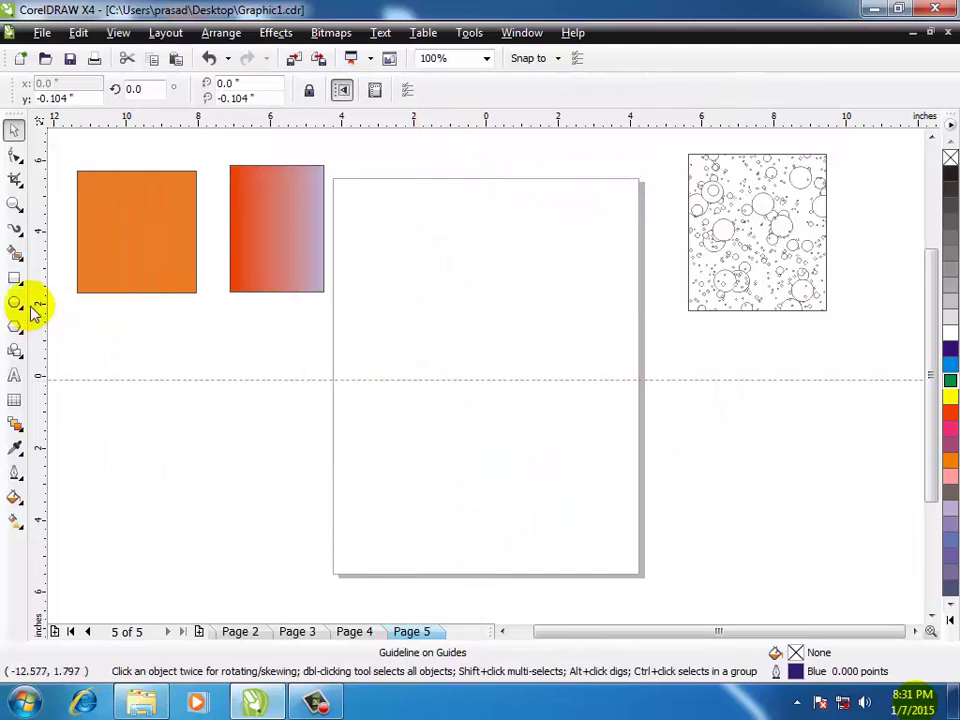
click(14, 278)
drag(452, 417, 507, 470)
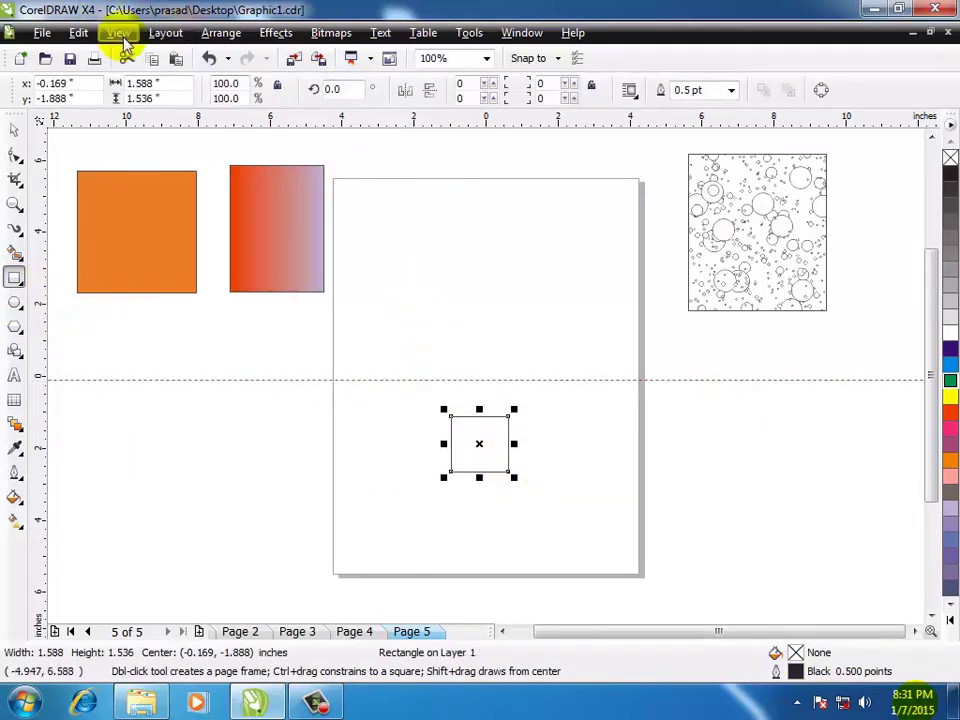
Move the small rectangle up so its top edge snaps to the horizontal guideline, and deselect it
click(119, 33)
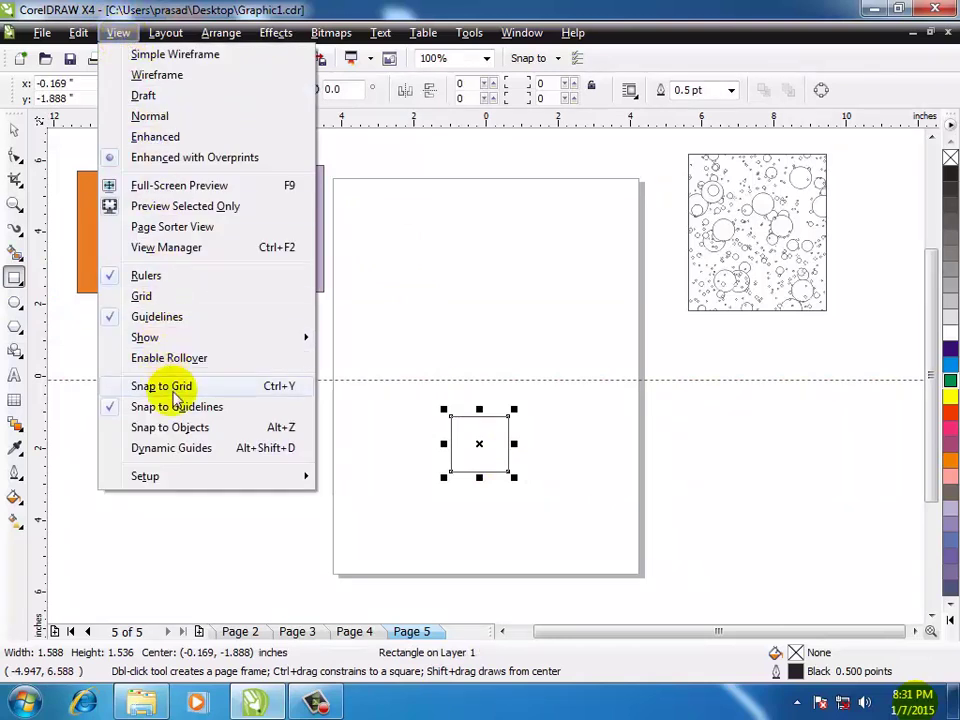
click(394, 276)
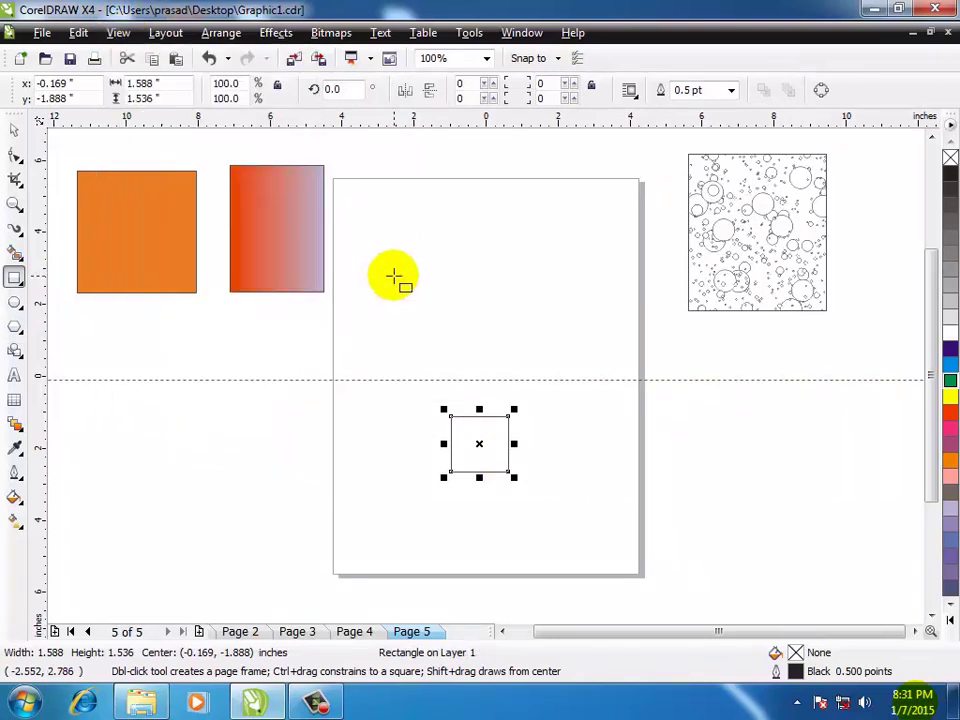
click(13, 132)
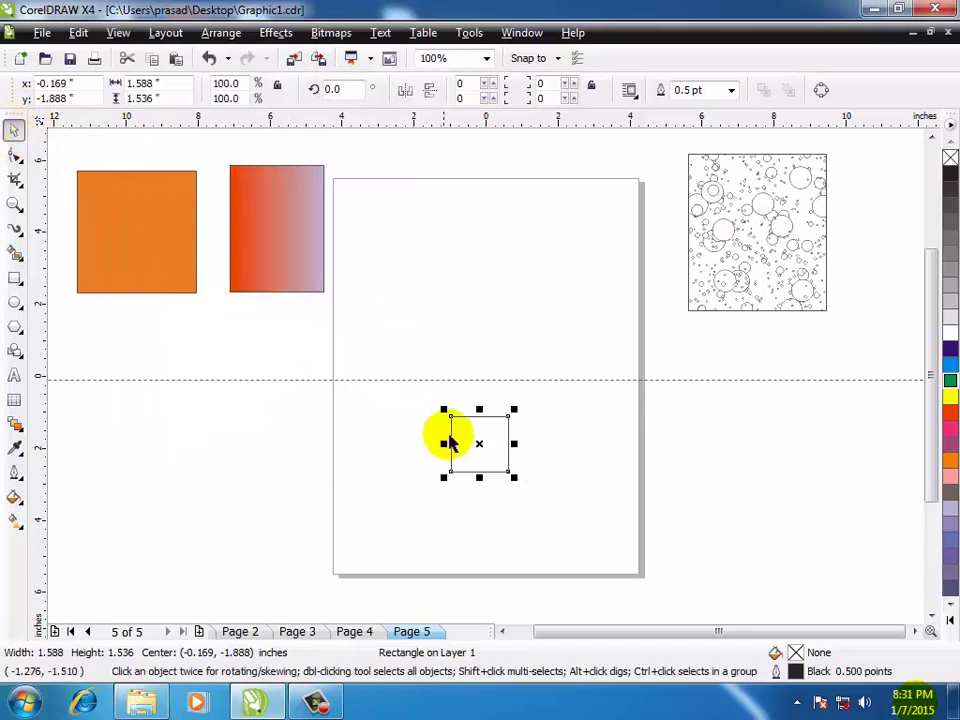
drag(478, 446, 418, 401)
click(424, 407)
click(441, 311)
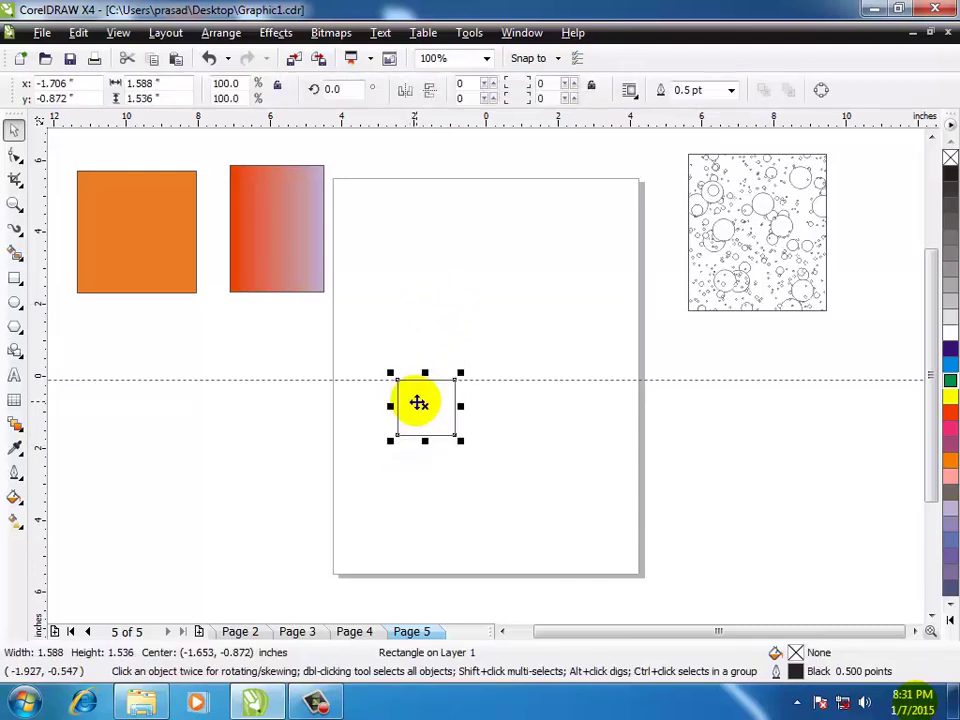
click(471, 333)
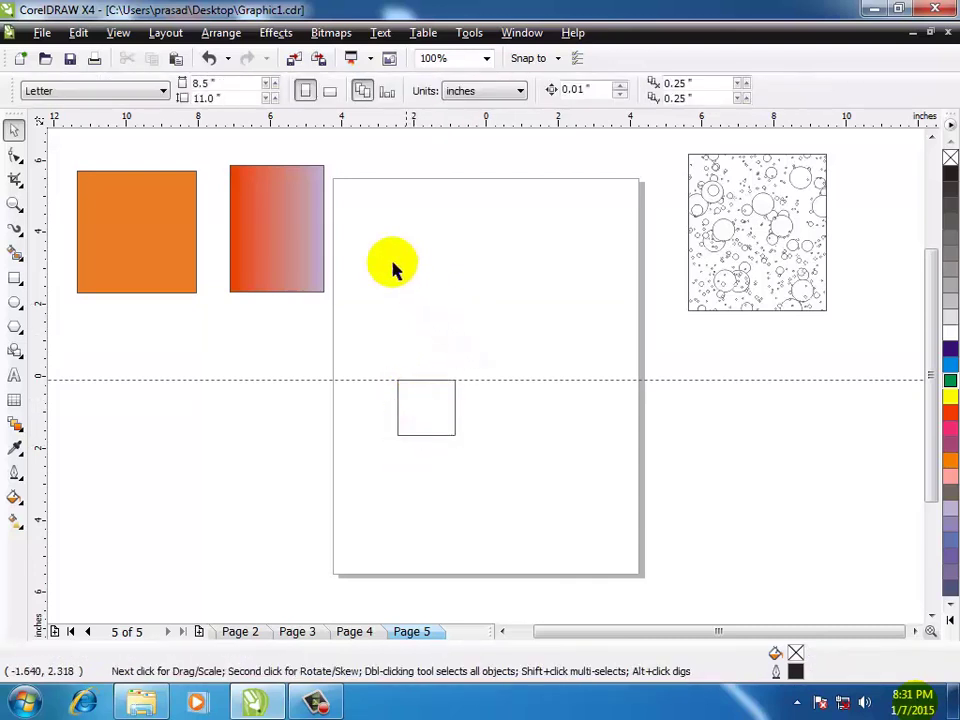
Turn on Dynamic Guides and draw a rectangle about 3.72 by 3.67 inches overlapping the small one and the guideline
click(116, 33)
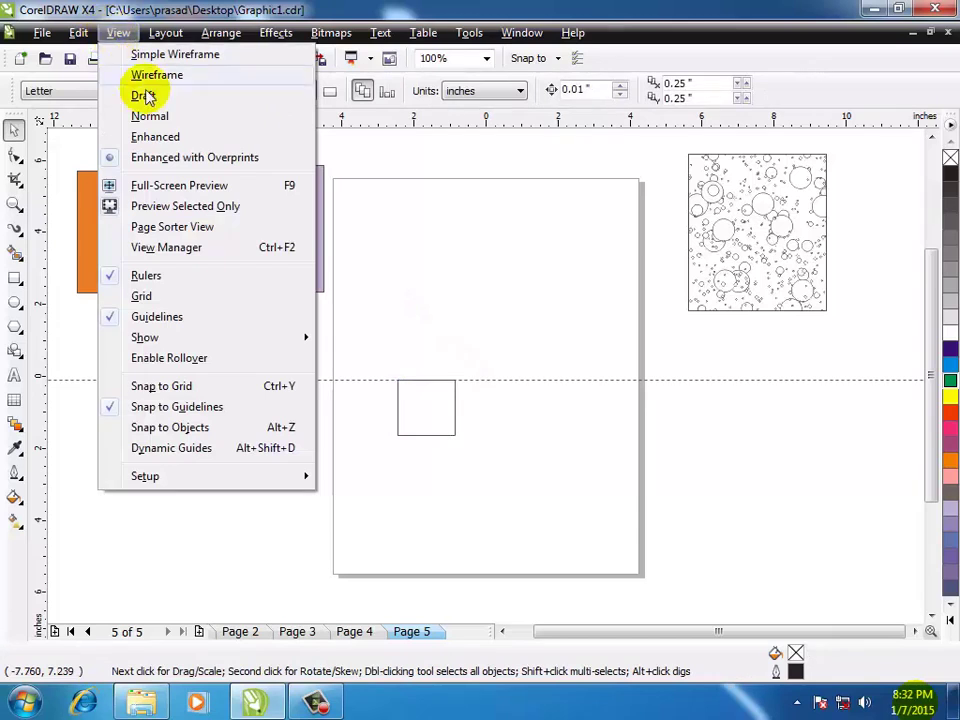
click(149, 452)
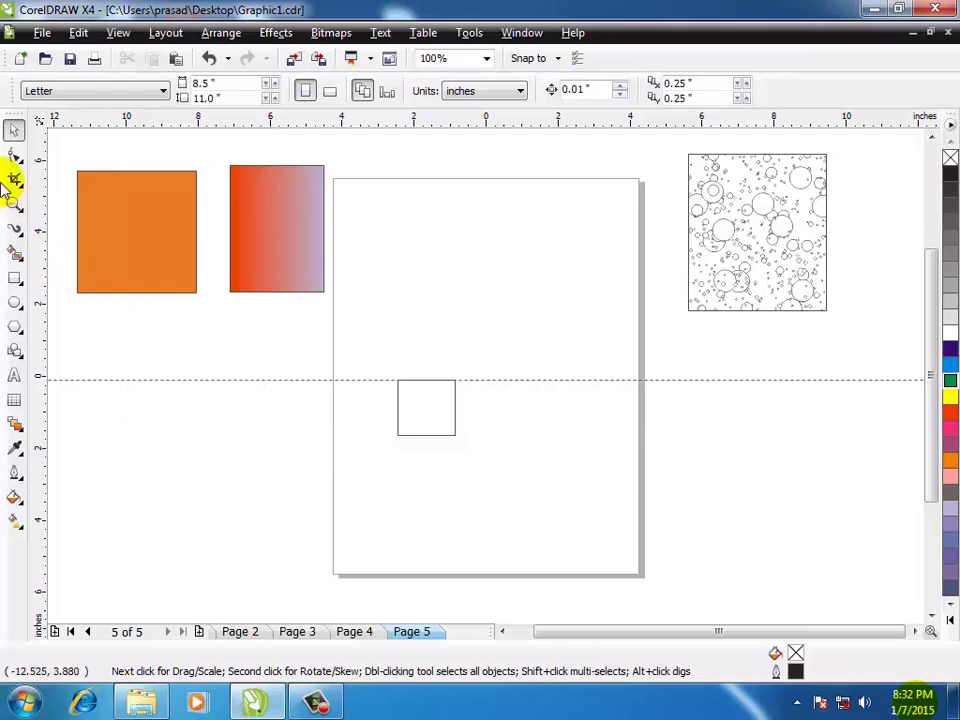
click(15, 279)
drag(400, 262, 535, 395)
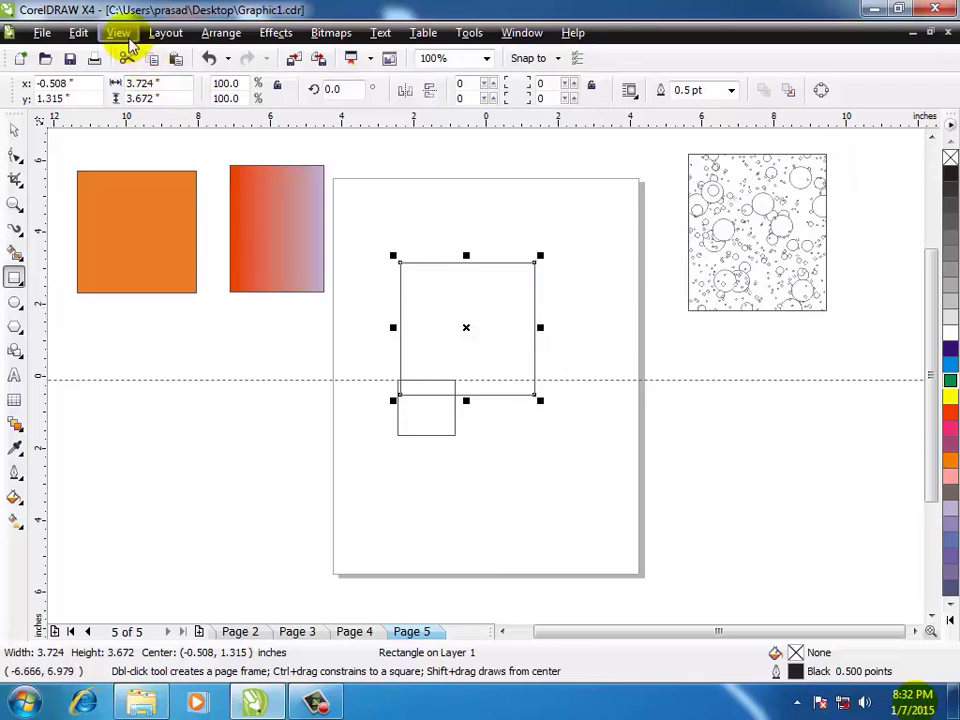
Turn off Dynamic Guides and enable the 30°, 60° and 120° guide angles in the Dynamic Guides setup
click(122, 35)
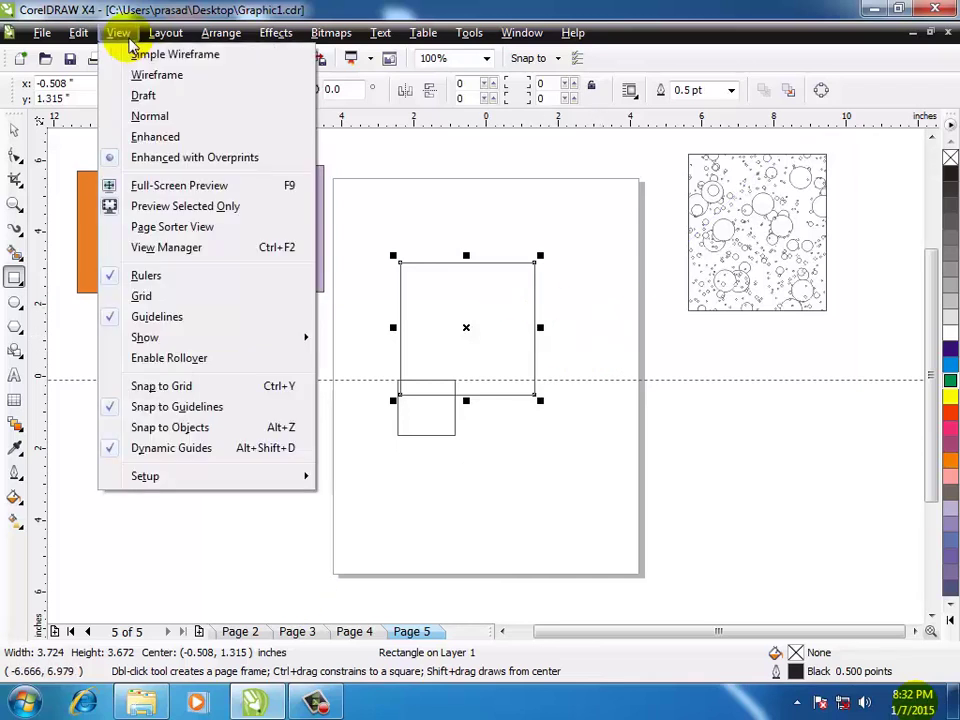
click(148, 449)
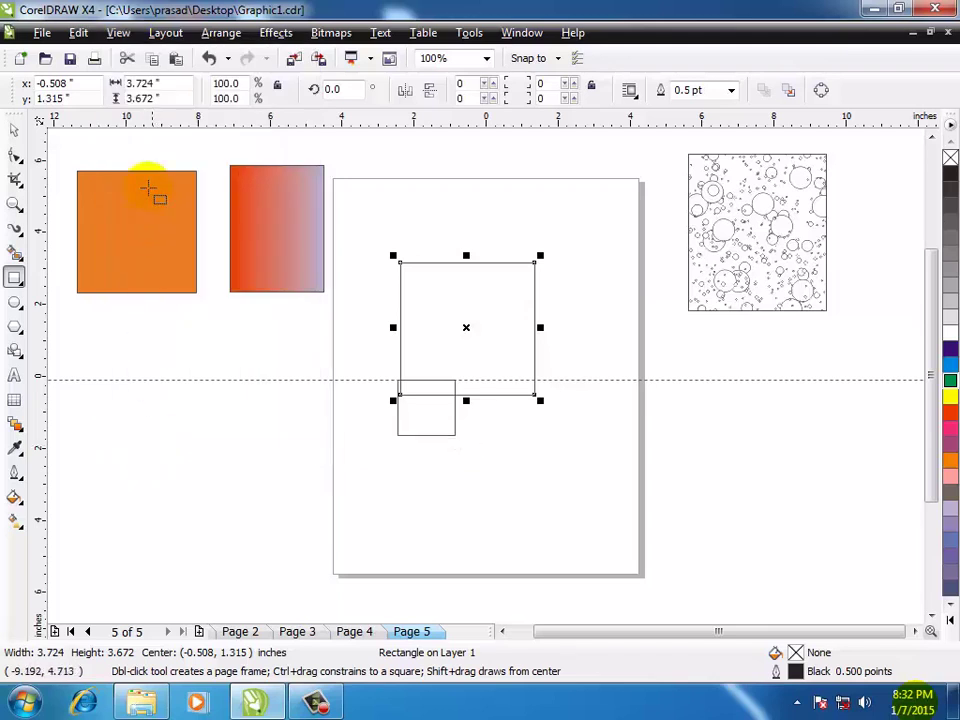
click(118, 33)
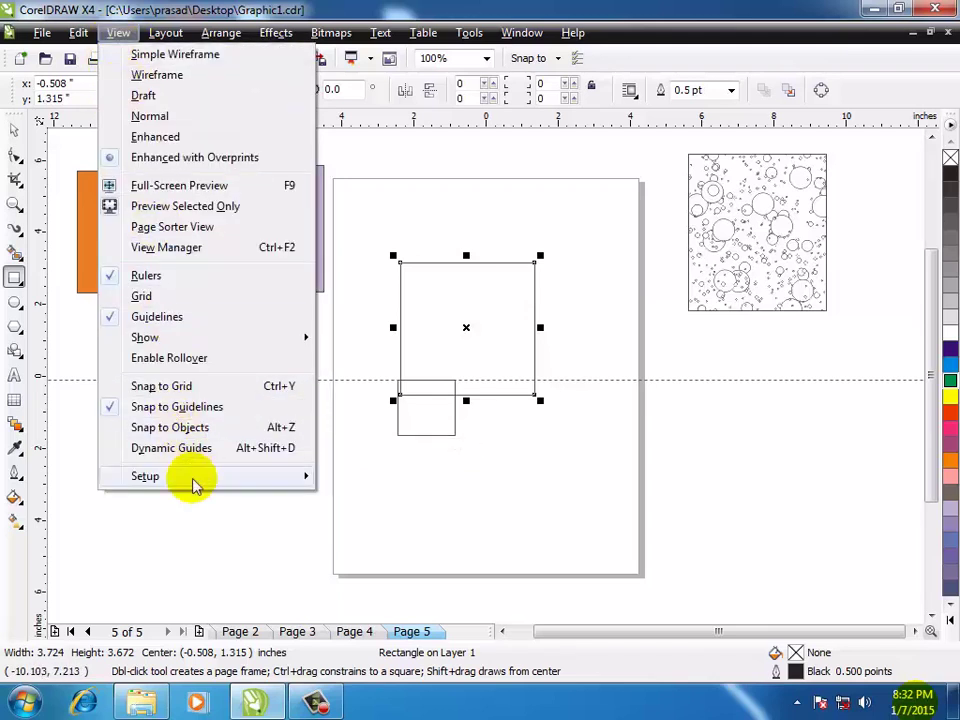
mouse_move(195, 485)
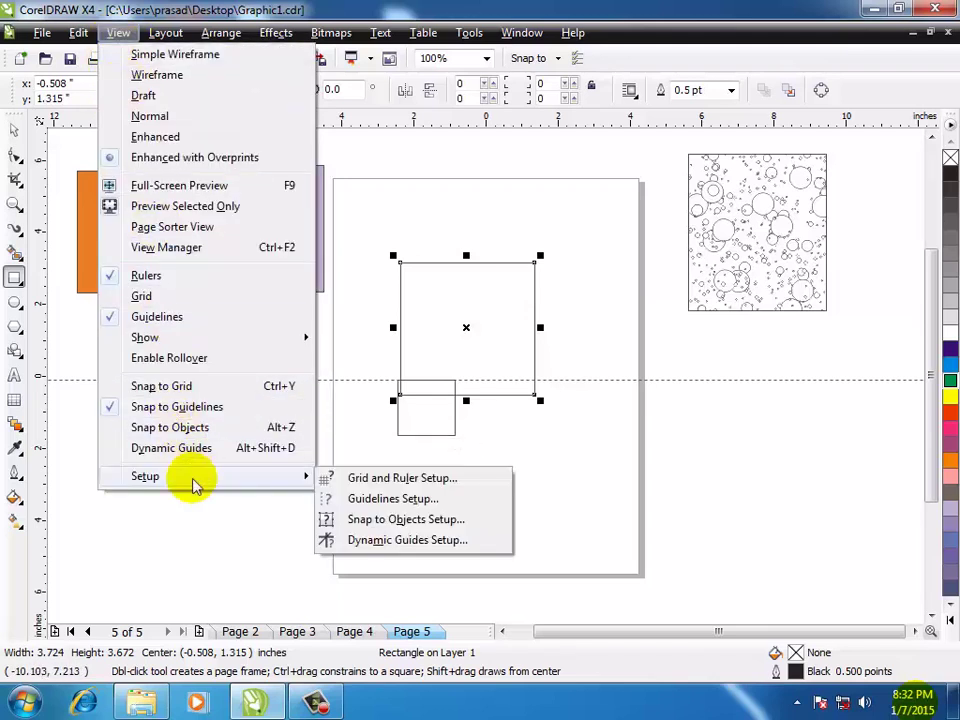
click(396, 540)
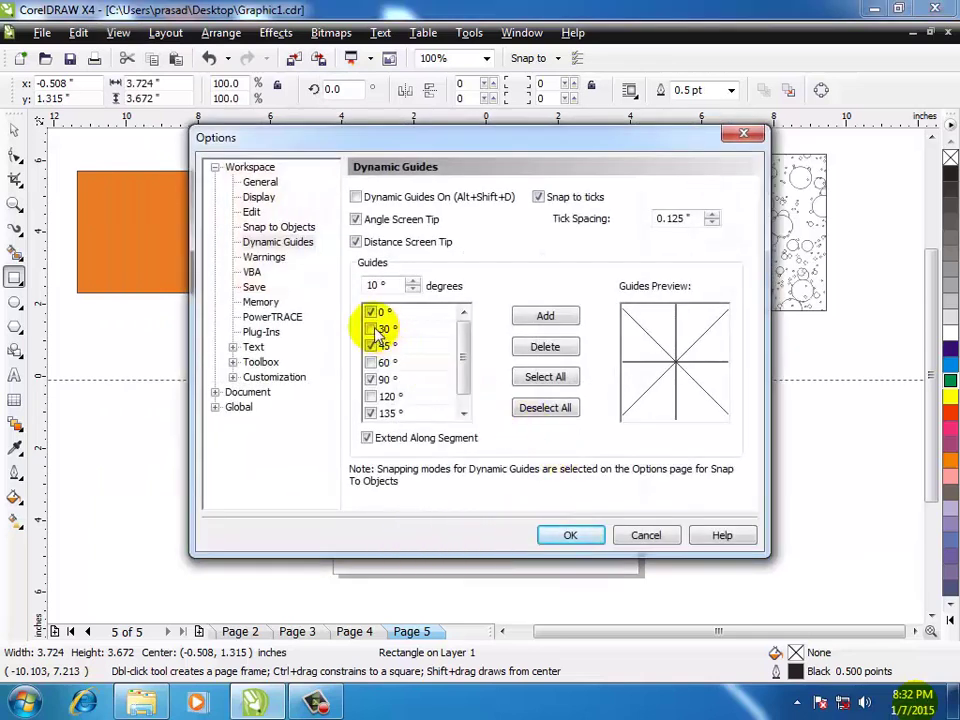
click(371, 362)
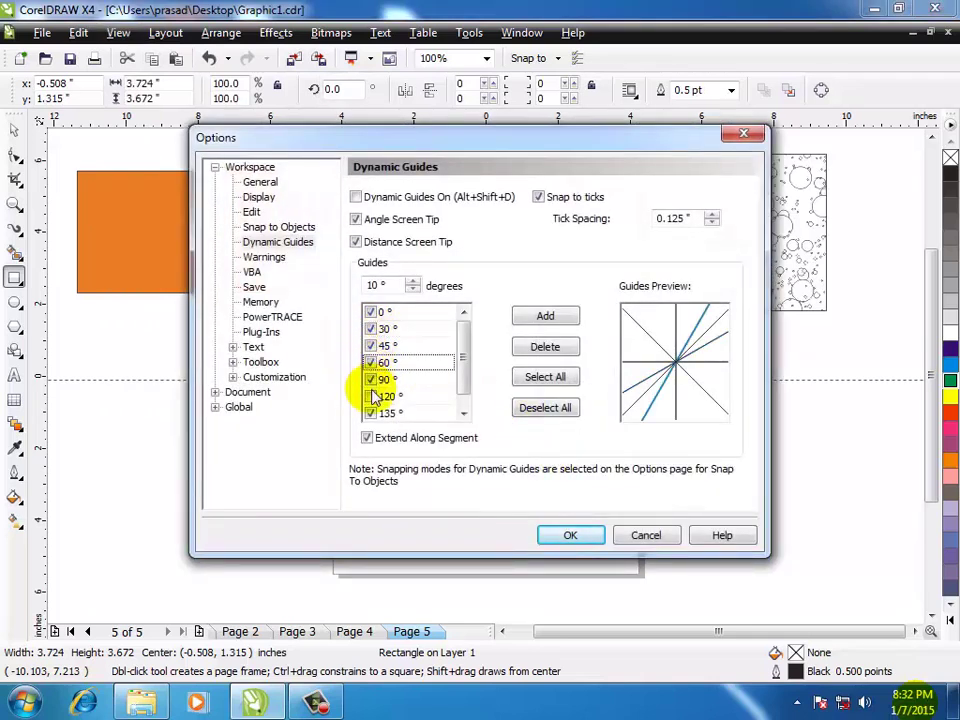
click(371, 396)
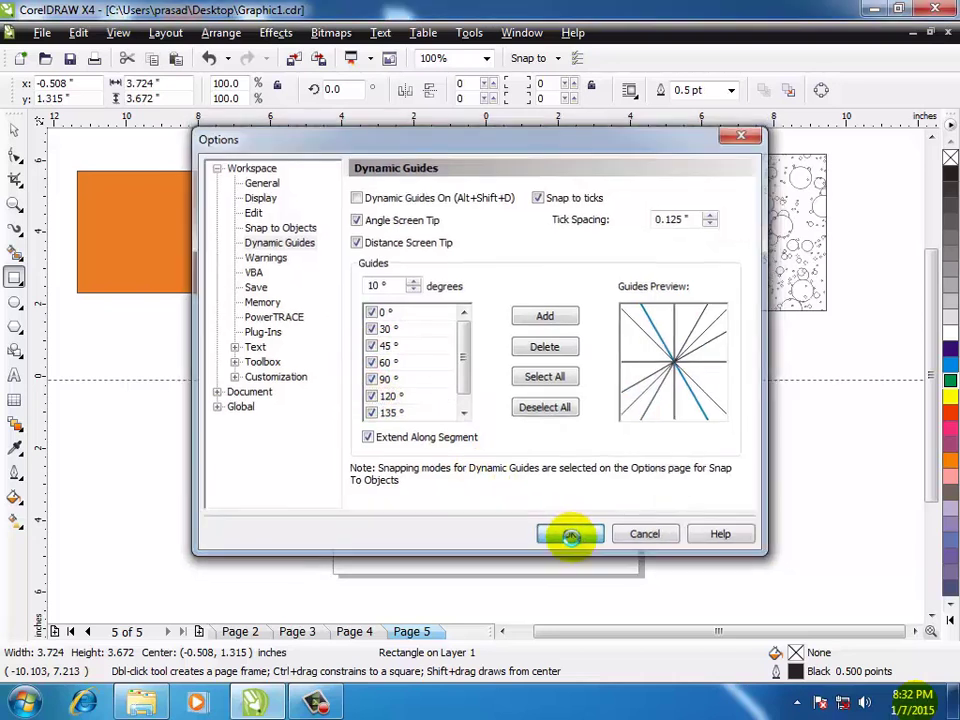
click(570, 536)
Draw a rectangle about 3.72 by 4.43 inches outside the page's lower left side and turn on Dynamic Guides
drag(167, 411, 302, 570)
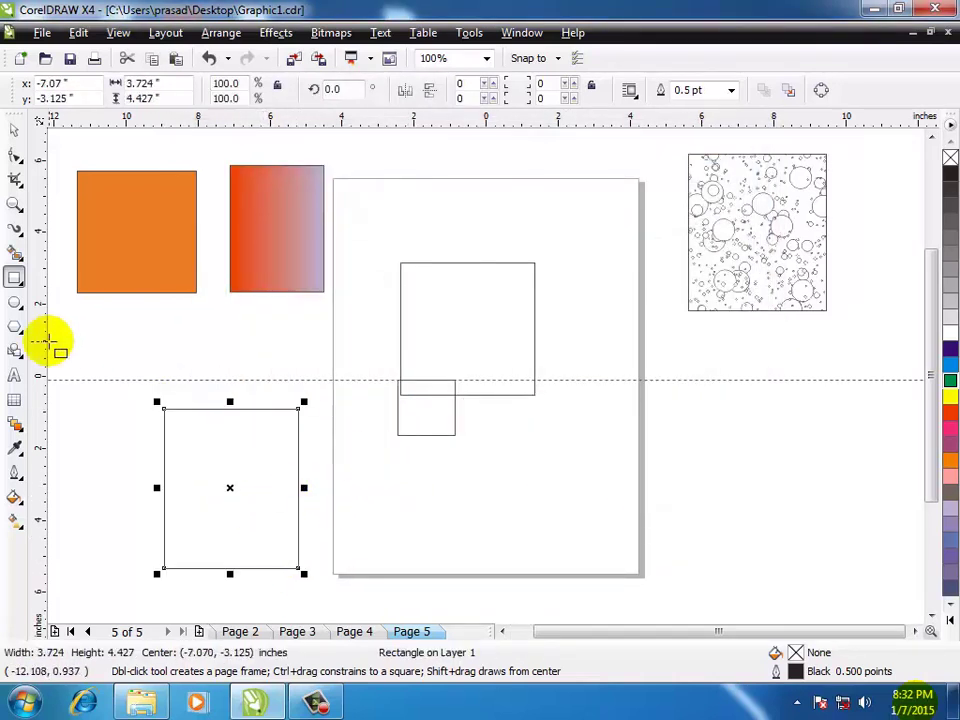
click(118, 33)
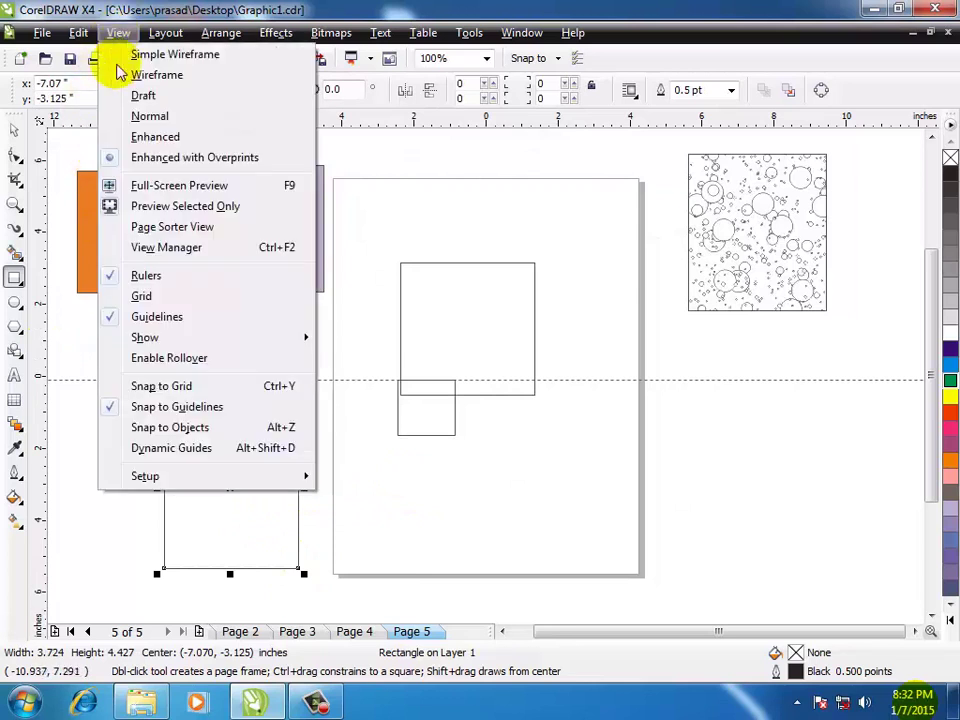
click(158, 449)
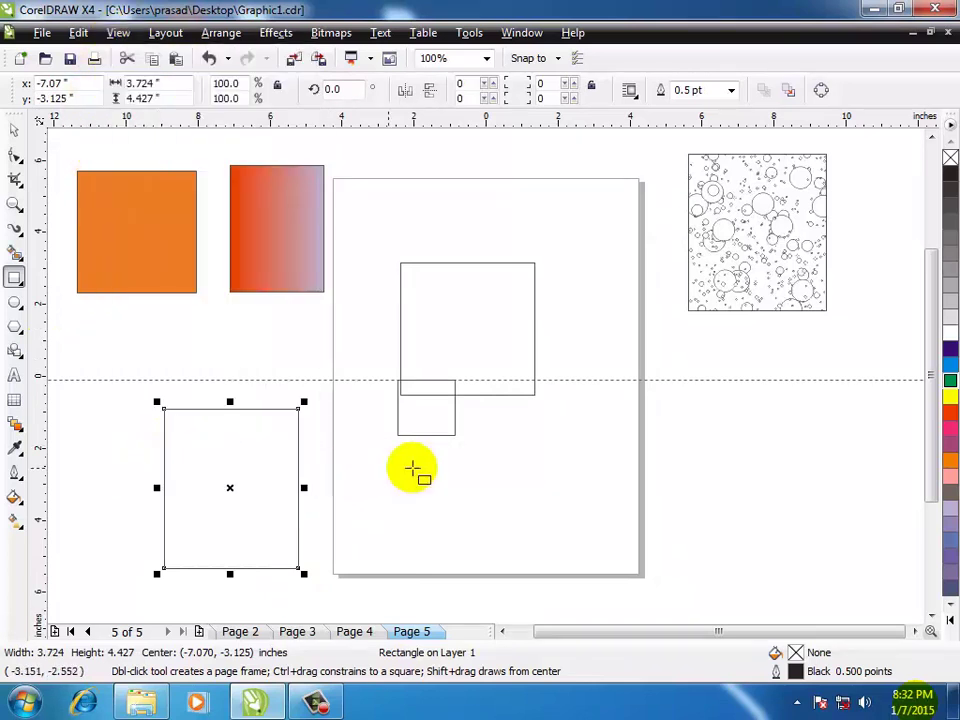
Draw a rectangle about 3.78 by 3.93 inches across the page's lower right edge and turn off Dynamic Guides
drag(594, 393, 730, 533)
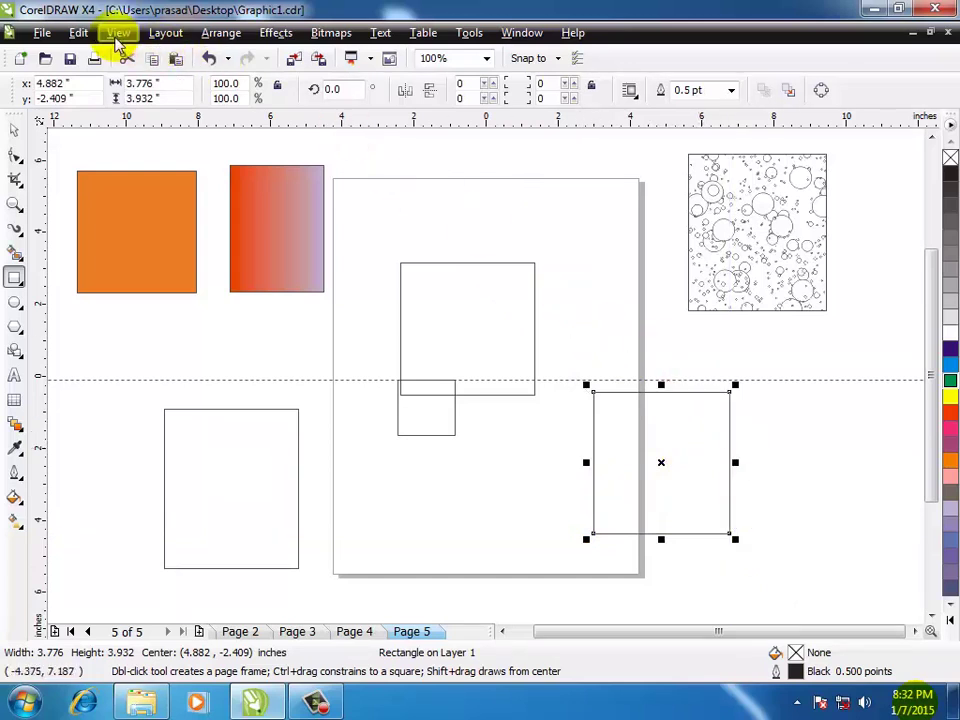
click(118, 34)
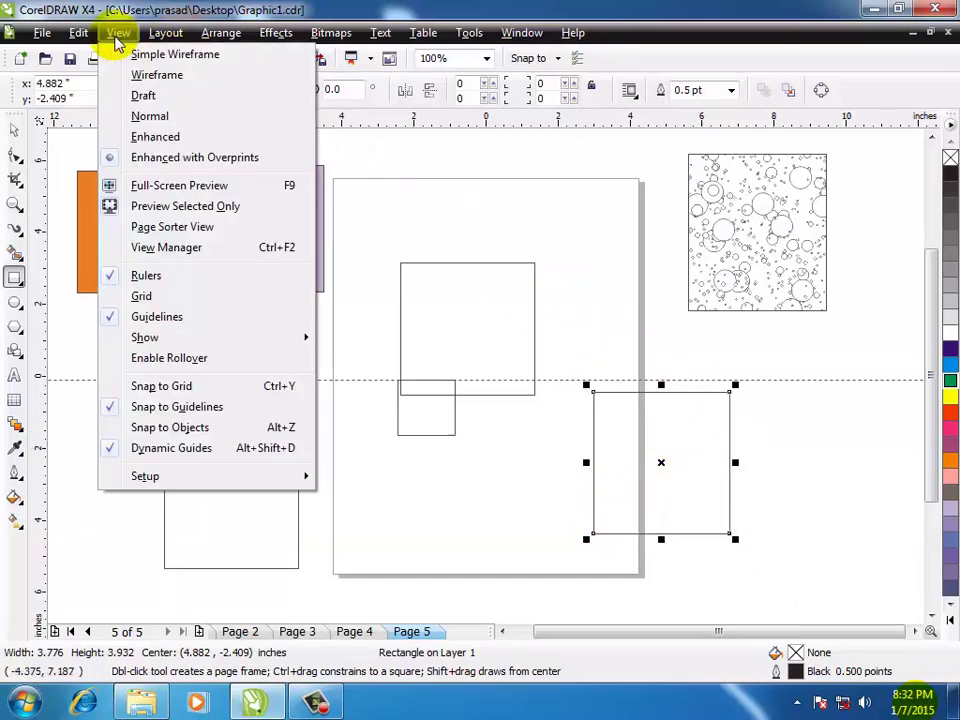
click(150, 448)
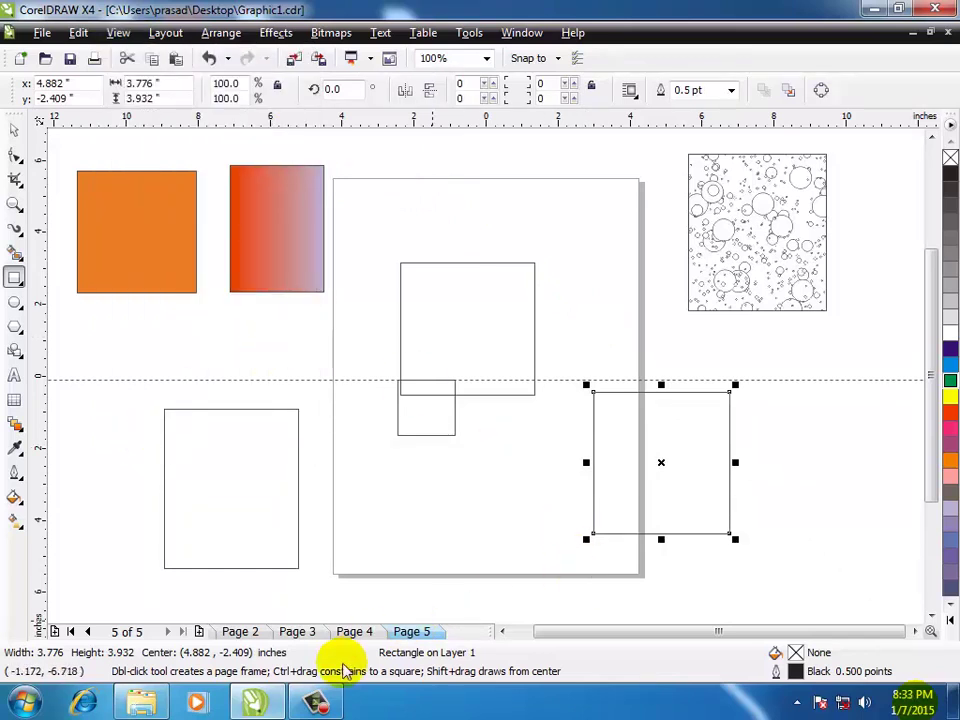
click(320, 700)
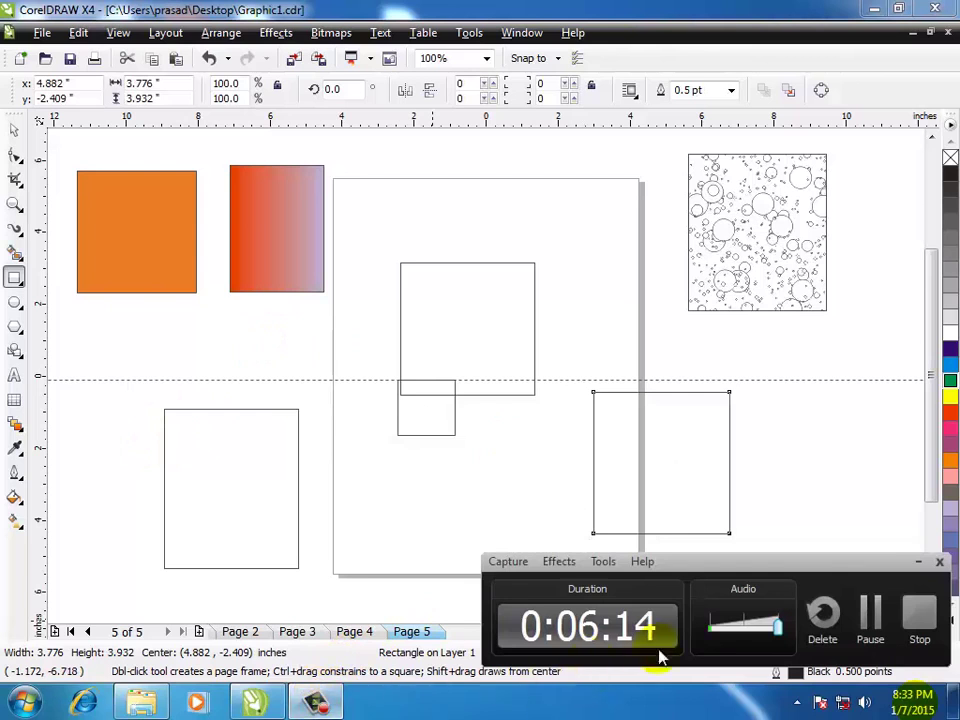
click(922, 565)
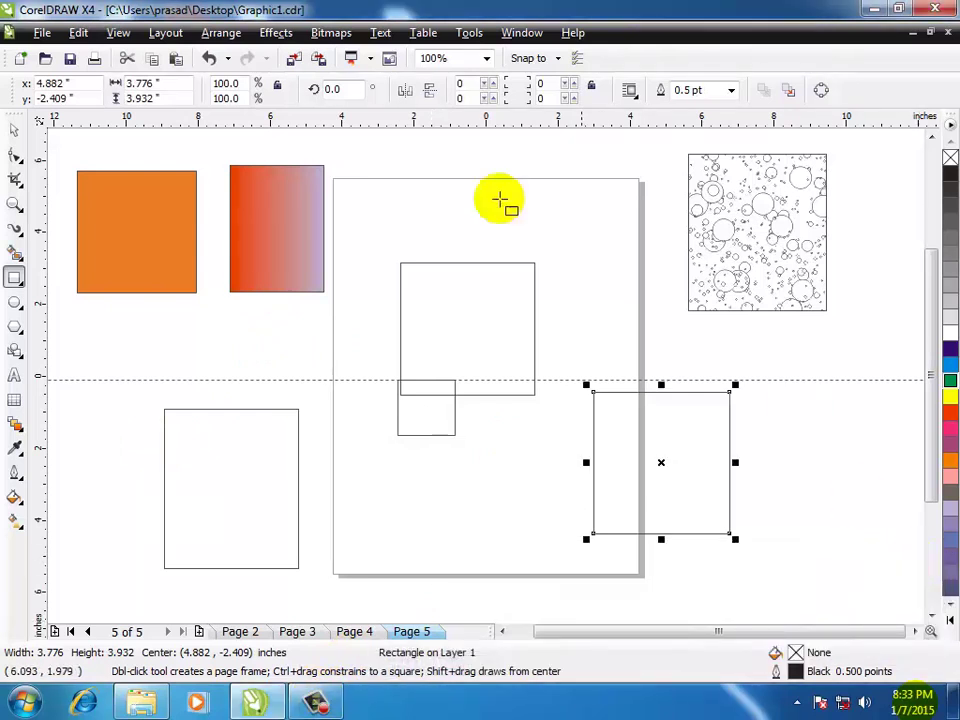
click(119, 33)
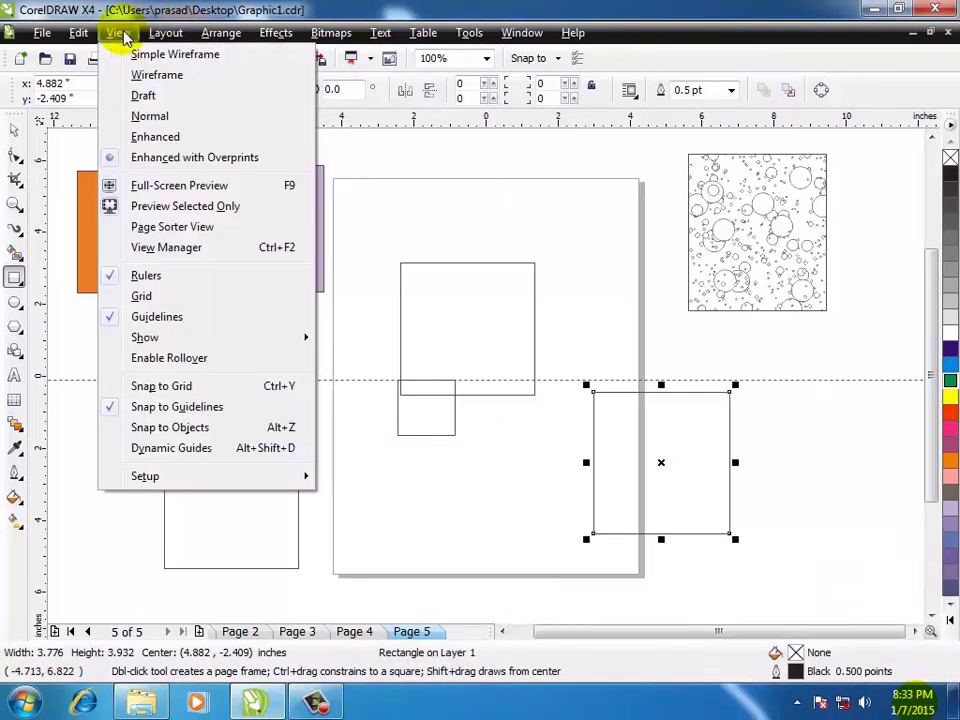
click(418, 139)
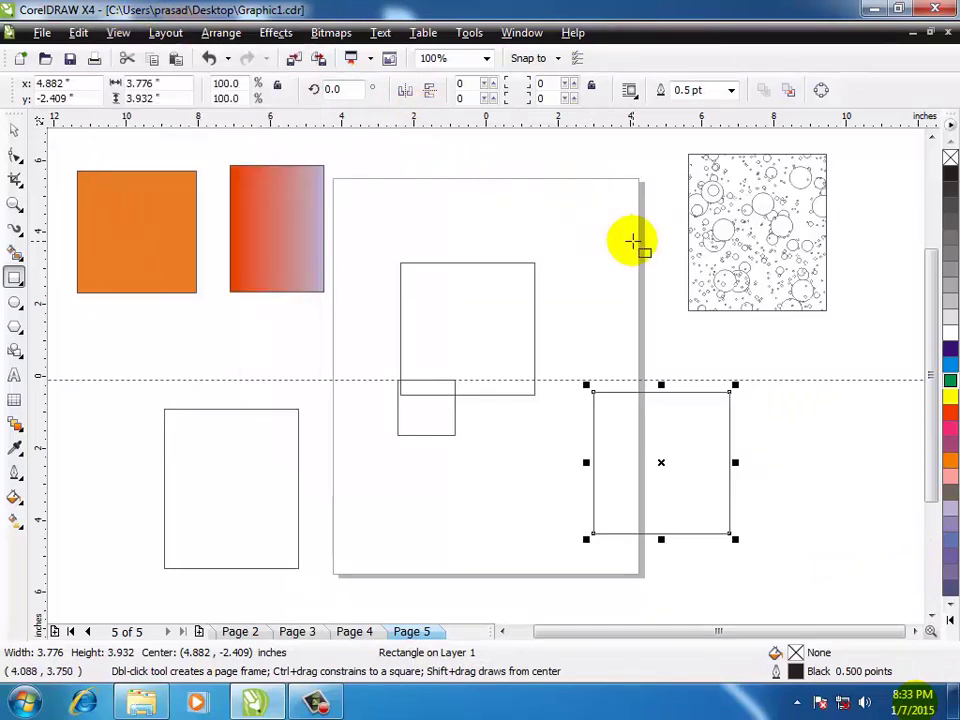